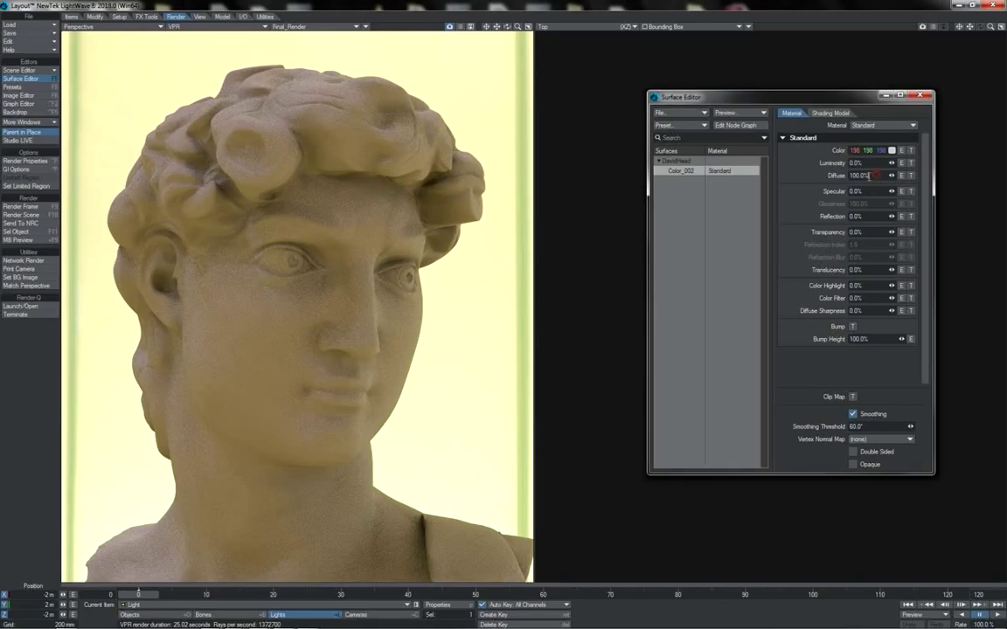
Set the Color_002 surface's Diffuse to 0% and its Reflection to 100%.
{"action": "left_click", "coordinate": [874, 176]}
{"action": "type", "text": "0"}
{"action": "key", "text": "Tab"}
{"action": "key", "text": "Tab"}
{"action": "type", "text": "100"}
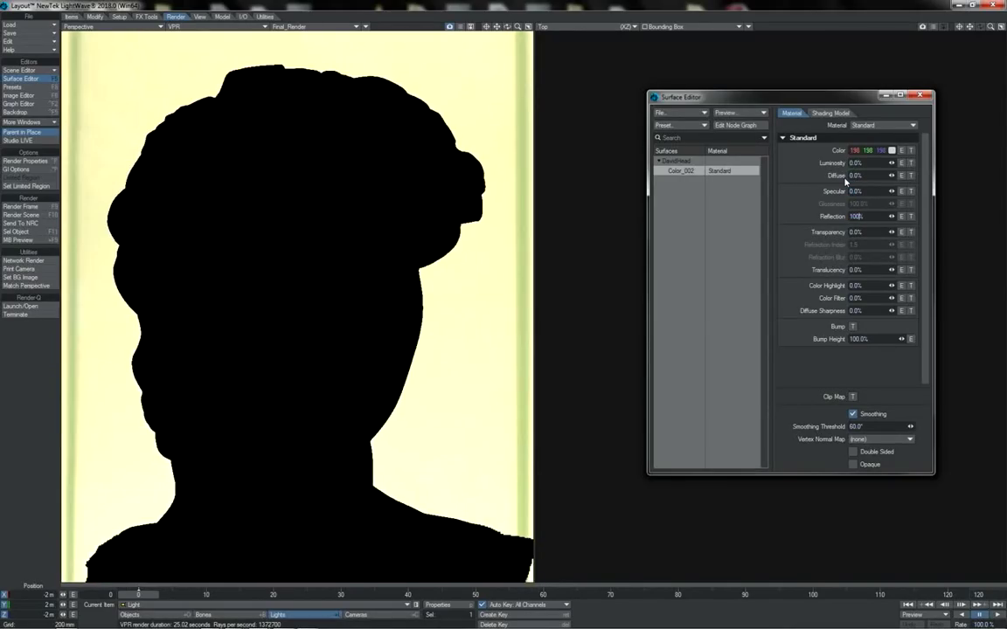
{"action": "key", "text": "Return"}
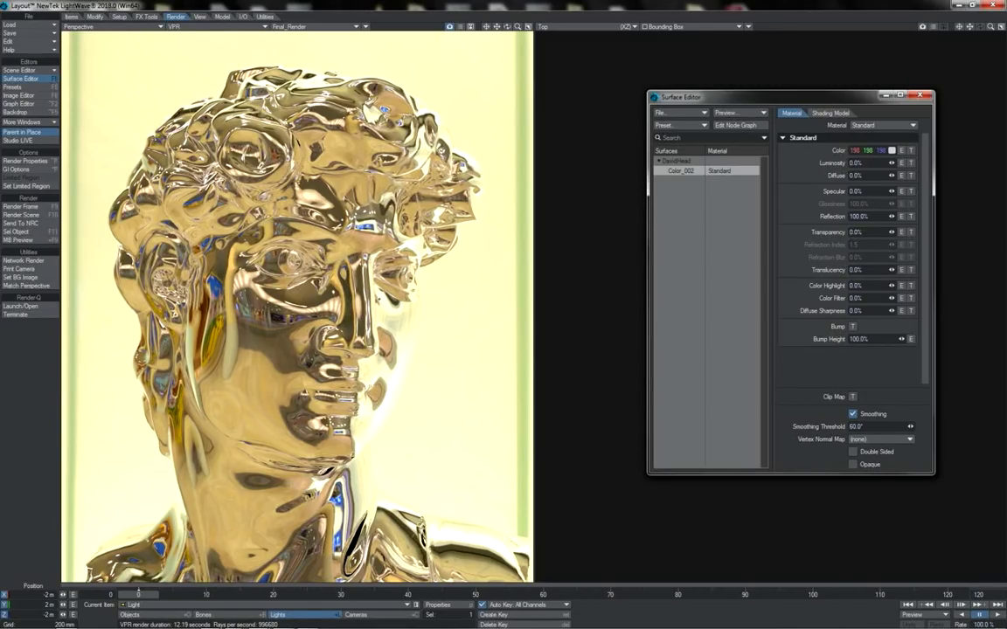
Add a Gradient node beside the Standard node in the surface's node graph and set its Input to Incidence.
{"action": "left_click", "coordinate": [735, 125]}
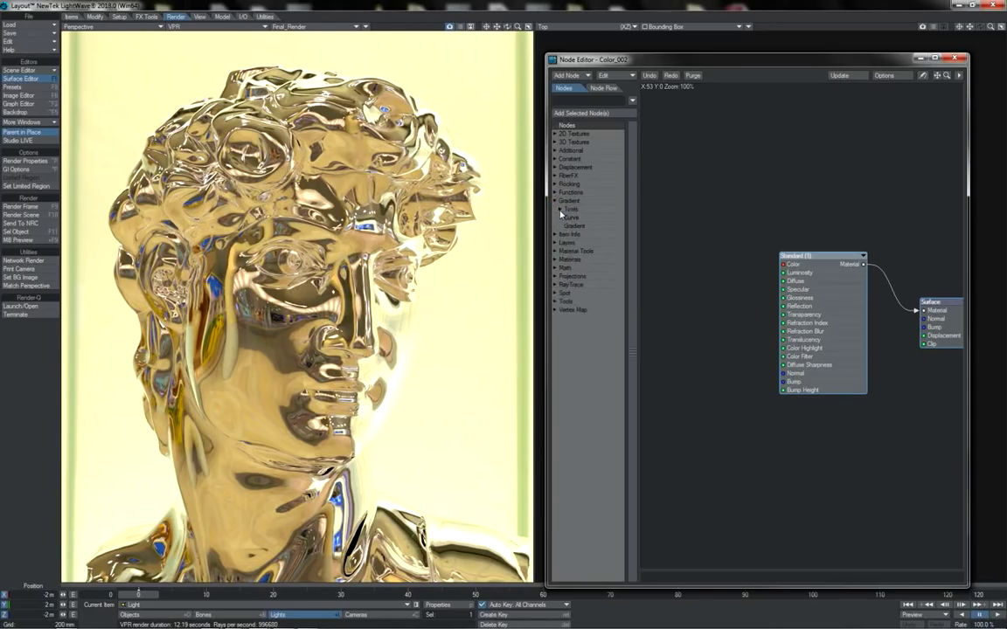
{"action": "left_click", "coordinate": [555, 202]}
{"action": "double_click", "coordinate": [577, 228]}
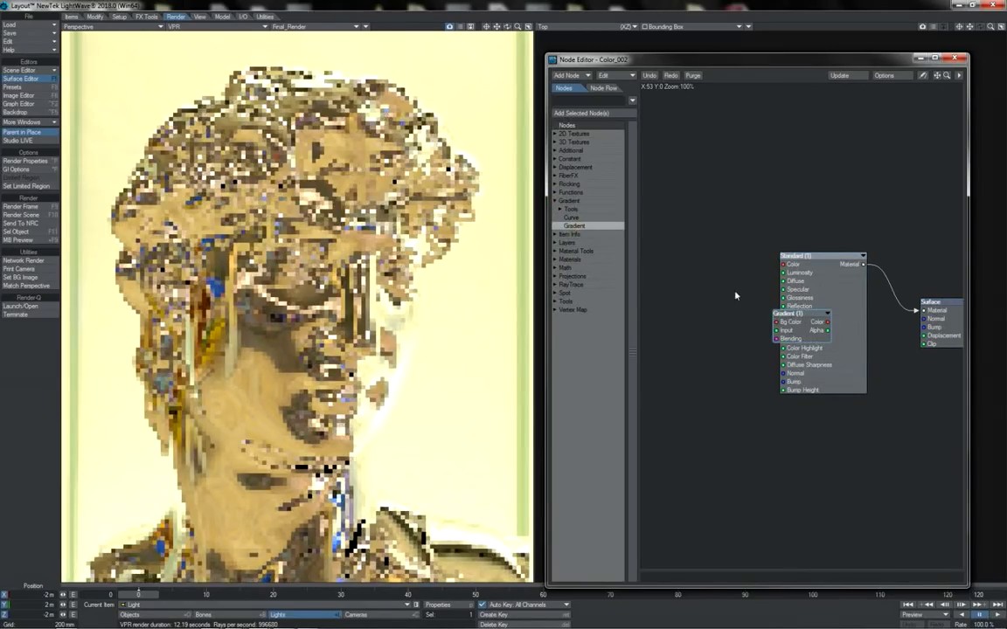
{"action": "left_click_drag", "start_coordinate": [784, 326], "coordinate": [704, 317]}
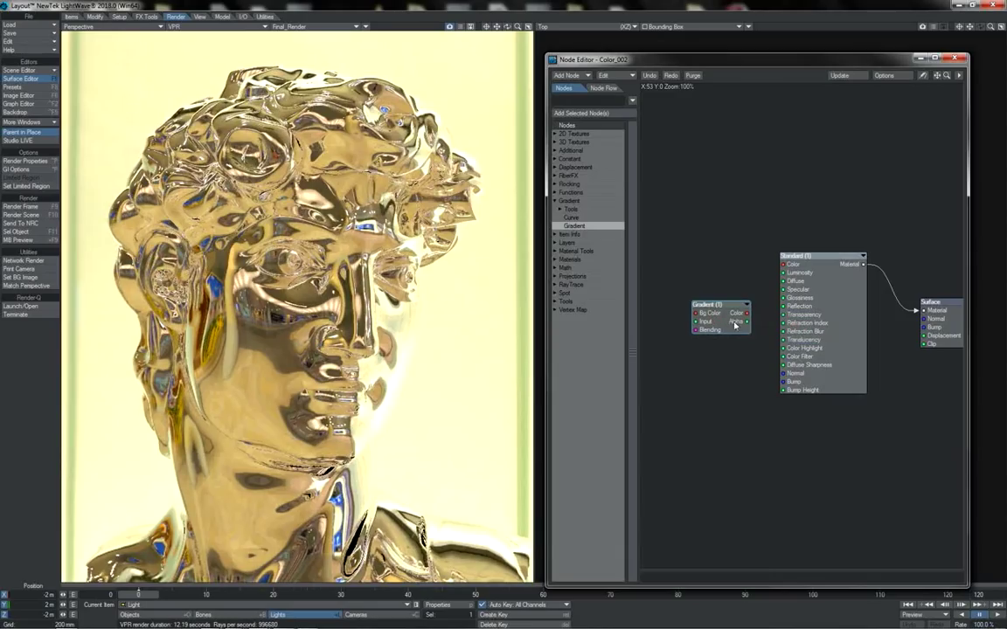
{"action": "double_click", "coordinate": [708, 307]}
{"action": "left_click", "coordinate": [549, 217]}
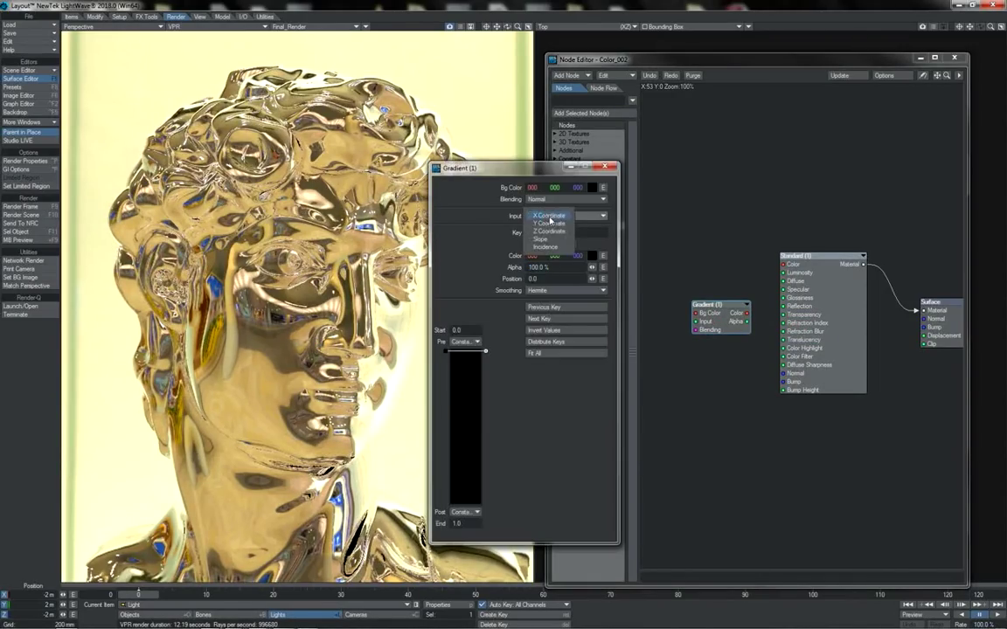
{"action": "left_click", "coordinate": [545, 246]}
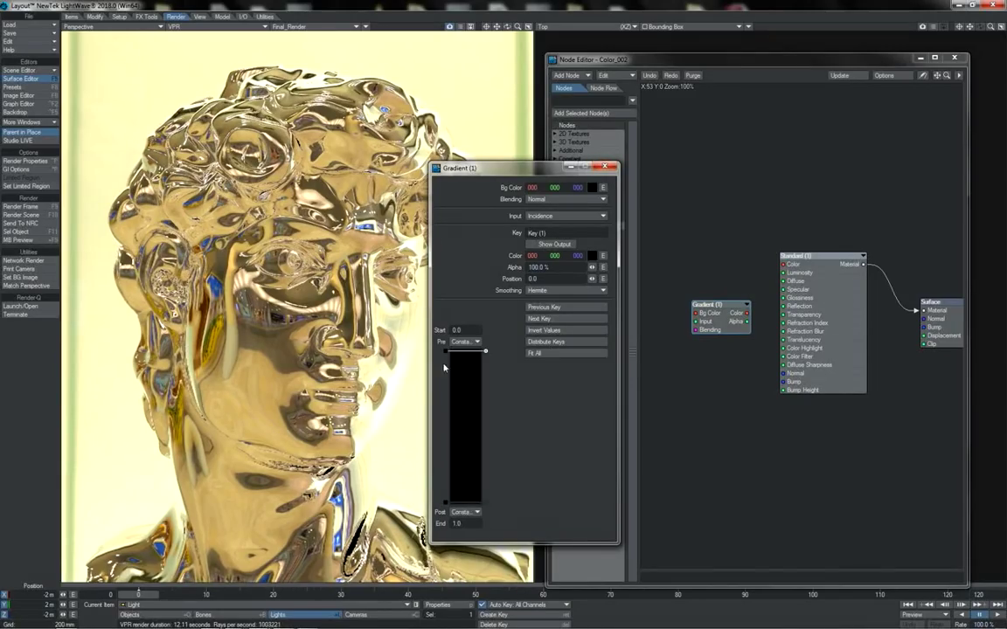
Set the gradient key at position 1.0 to 0% alpha and connect the gradient's Alpha output to the Standard node's Reflection.
{"action": "left_click", "coordinate": [445, 503]}
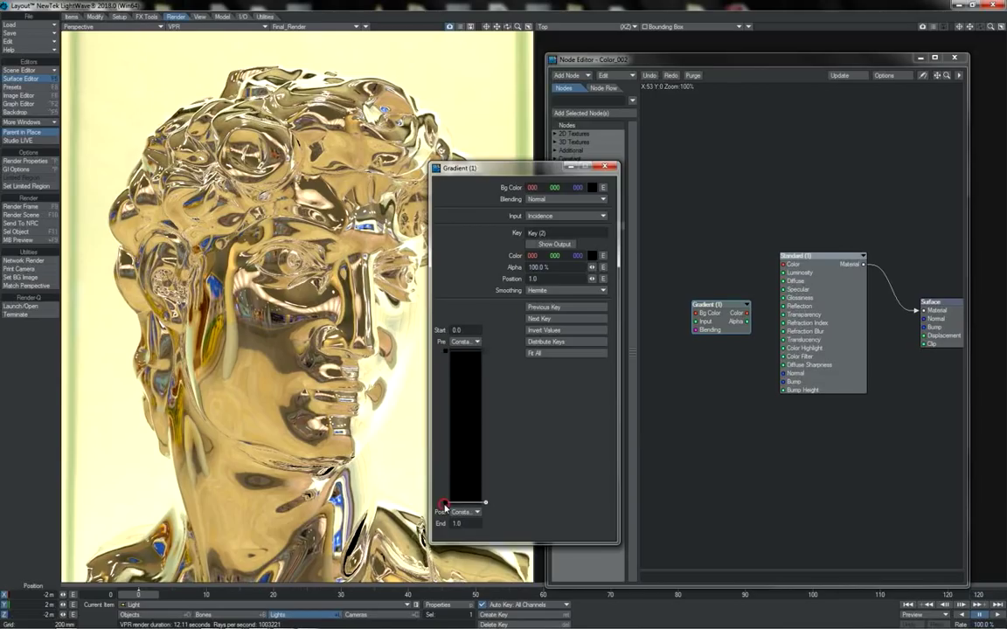
{"action": "left_click", "coordinate": [447, 352]}
{"action": "left_click", "coordinate": [448, 502]}
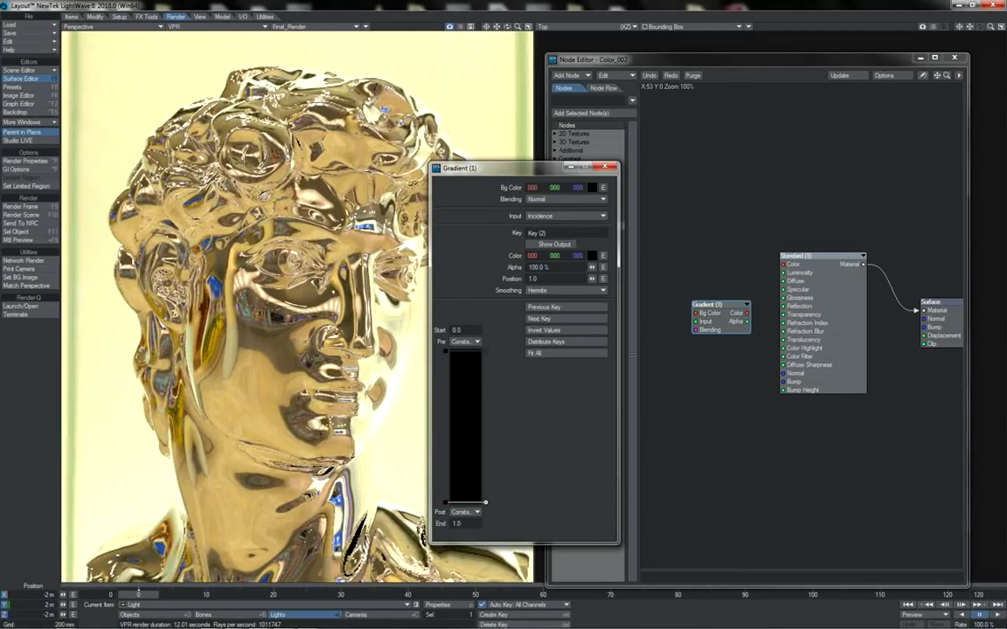
{"action": "left_click", "coordinate": [446, 351]}
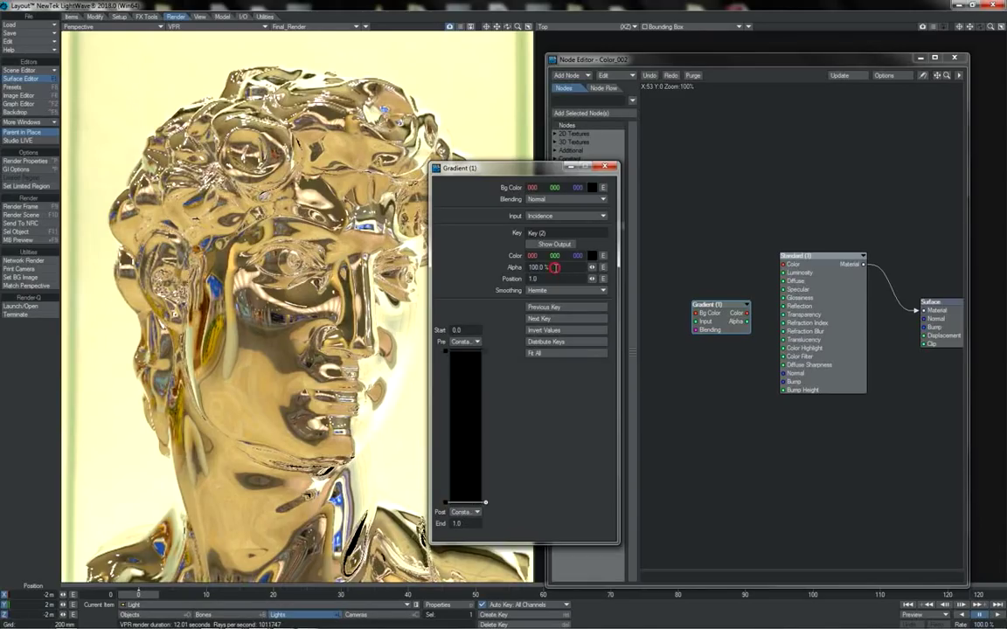
{"action": "type", "text": "0"}
{"action": "key", "text": "Tab"}
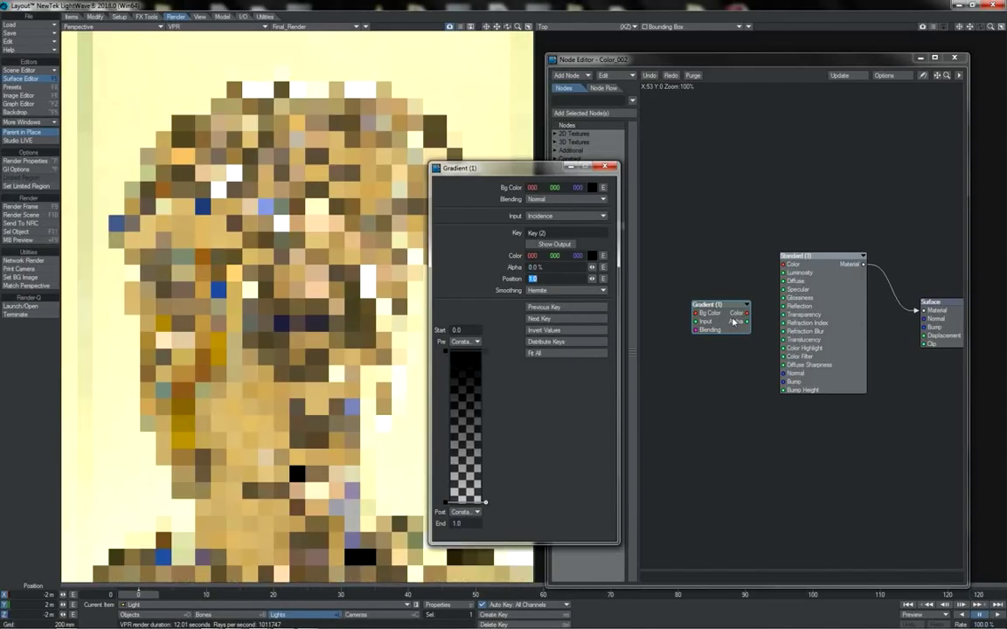
{"action": "left_click", "coordinate": [680, 294]}
{"action": "left_click_drag", "start_coordinate": [747, 322], "coordinate": [784, 308]}
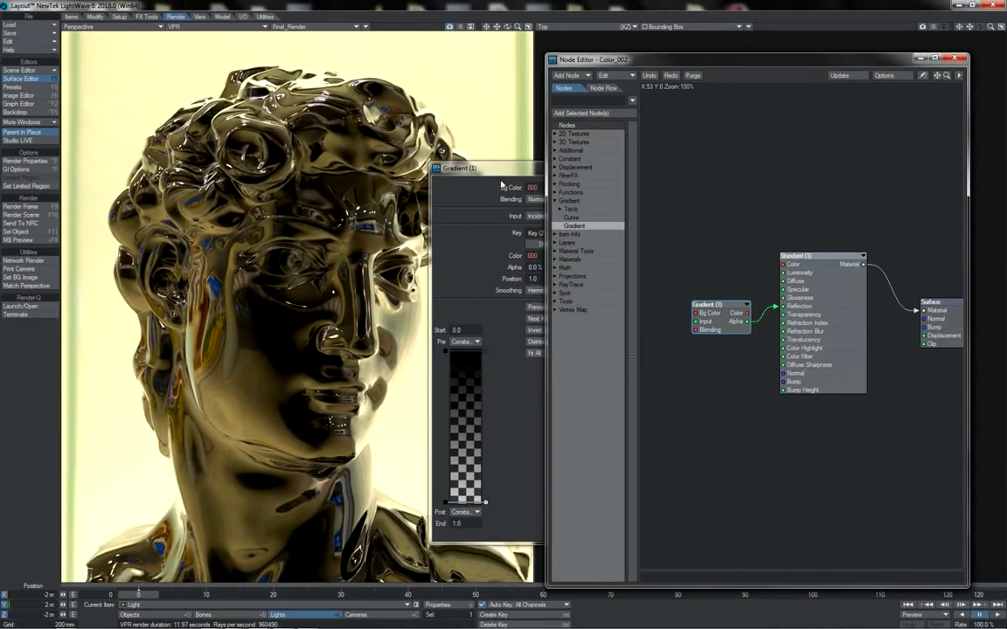
Add a scalar Subtract node with A set to 1, feed the gradient's Alpha into B, and connect its Result to Diffuse.
{"action": "left_click", "coordinate": [567, 267]}
{"action": "double_click", "coordinate": [583, 429]}
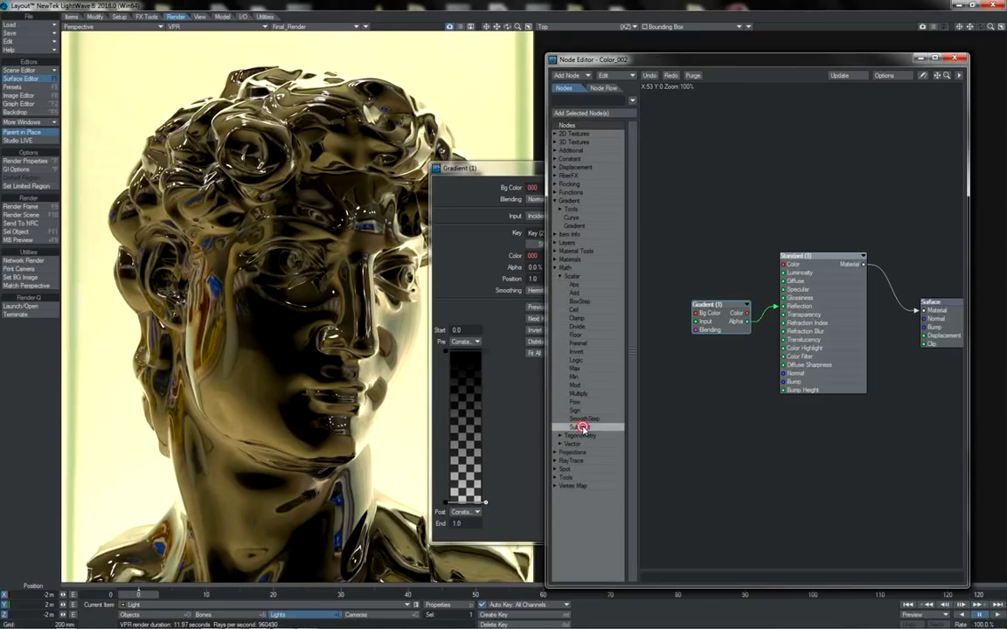
{"action": "left_click_drag", "start_coordinate": [800, 335], "coordinate": [724, 262]}
{"action": "double_click", "coordinate": [751, 271]}
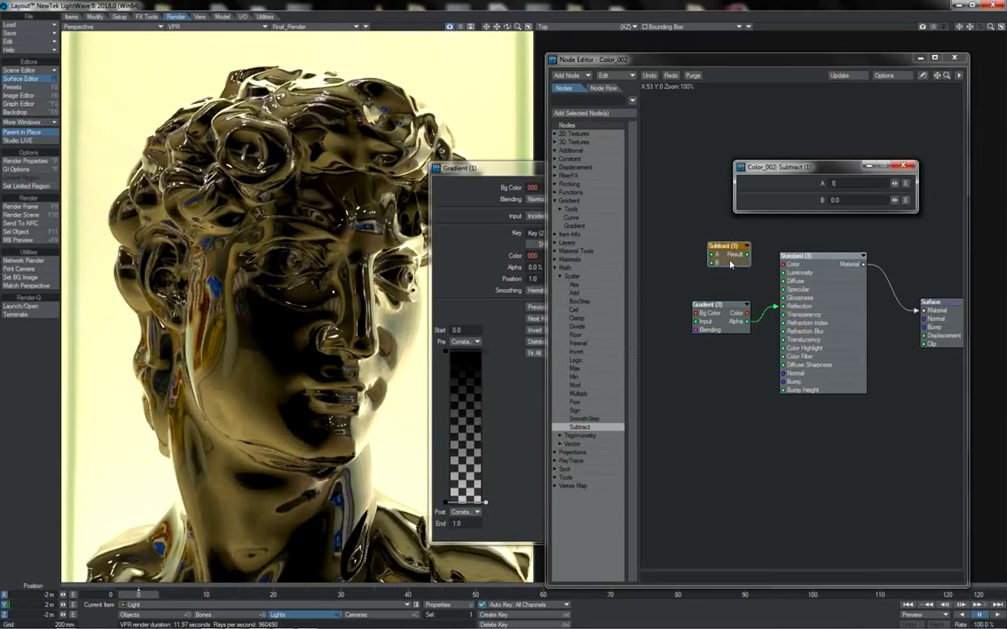
{"action": "left_click_drag", "start_coordinate": [747, 324], "coordinate": [784, 282]}
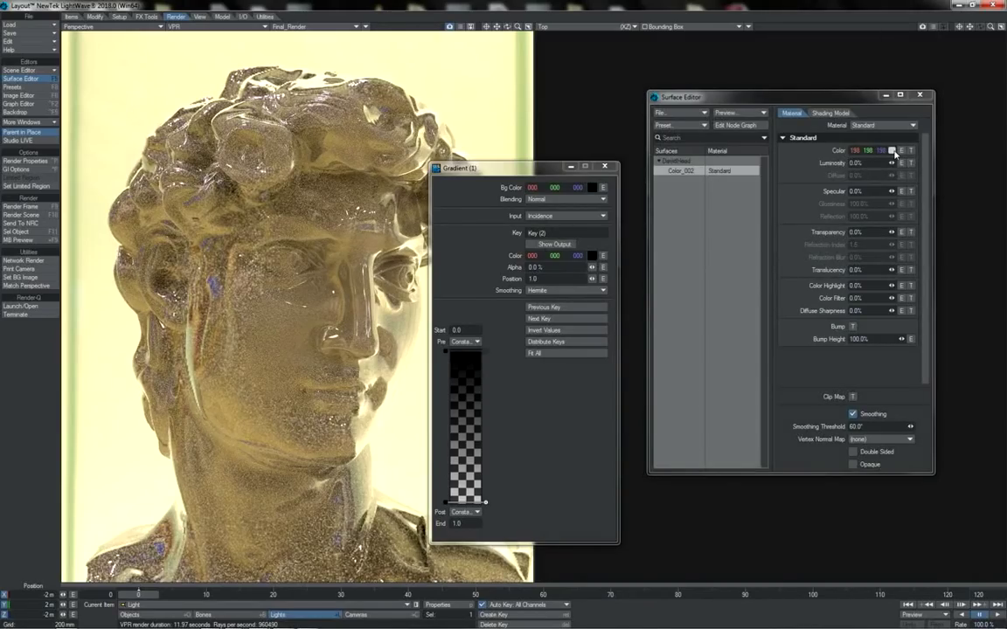
Set the surface's base Color to a dark red from the colour palette swatches.
{"action": "left_click", "coordinate": [892, 151]}
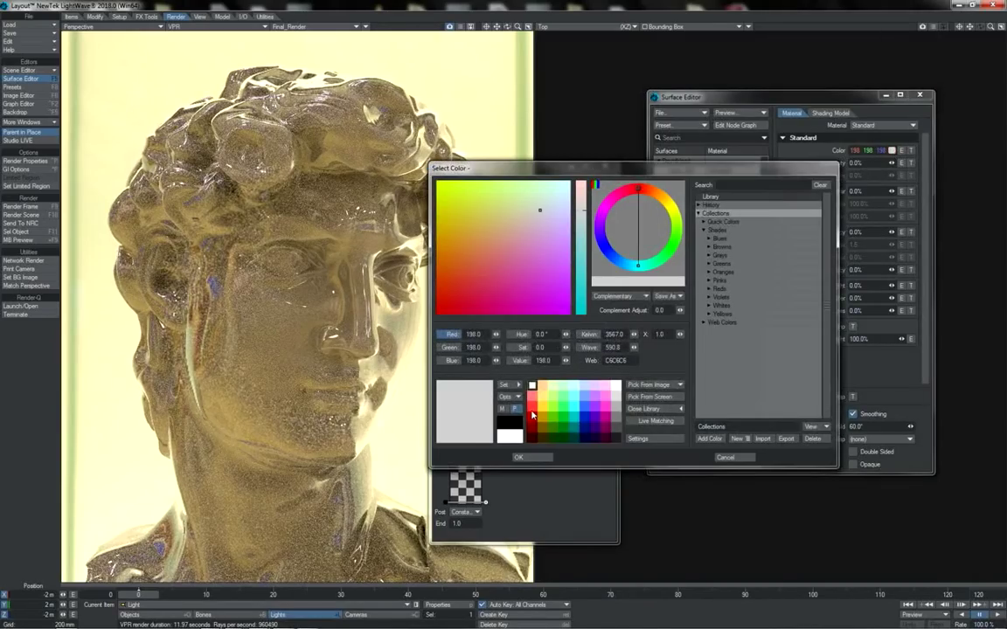
{"action": "left_click", "coordinate": [532, 417]}
{"action": "left_click", "coordinate": [521, 457]}
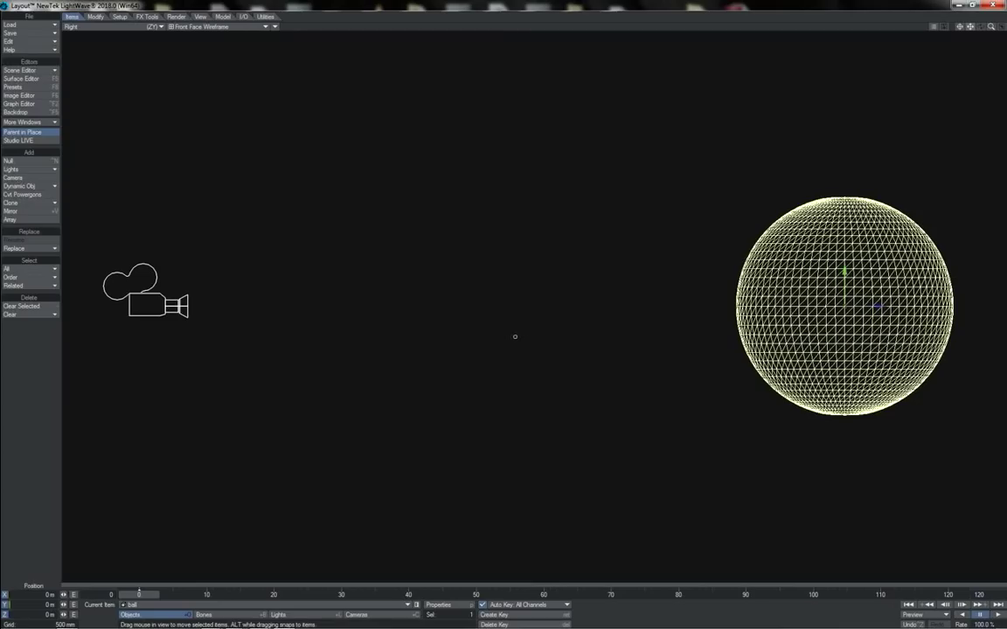
{"action": "mouse_move", "coordinate": [506, 338]}
{"action": "left_mouse_down"}
{"action": "mouse_move", "coordinate": [741, 302]}
{"action": "mouse_move", "coordinate": [425, 303]}
{"action": "mouse_move", "coordinate": [442, 312]}
{"action": "left_mouse_up"}
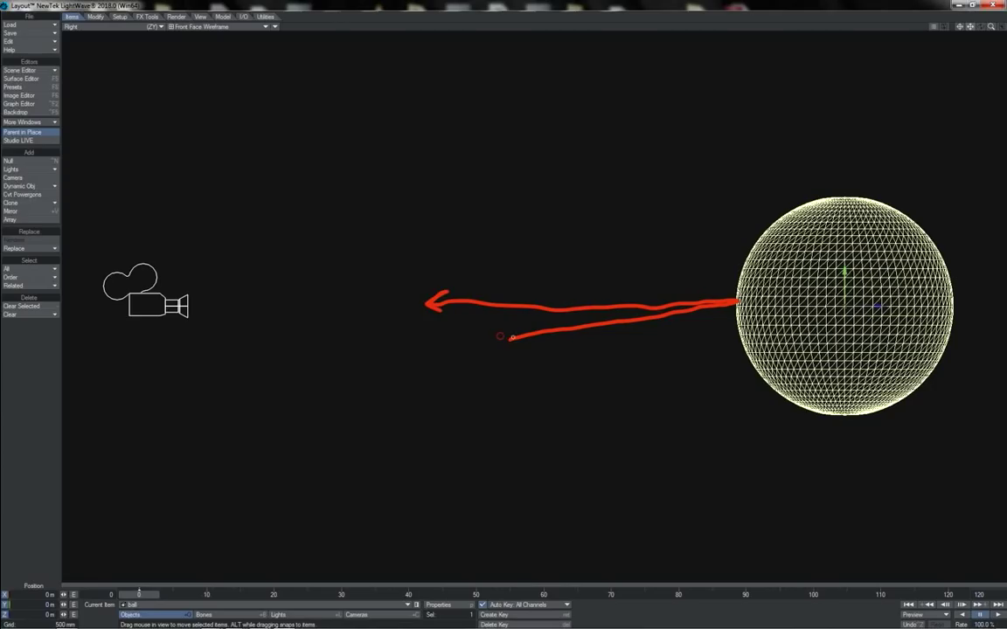
{"action": "left_click_drag", "start_coordinate": [503, 335], "coordinate": [498, 361]}
{"action": "left_click_drag", "start_coordinate": [892, 72], "coordinate": [769, 218]}
{"action": "mouse_move", "coordinate": [716, 238]}
{"action": "left_mouse_down"}
{"action": "mouse_move", "coordinate": [566, 280]}
{"action": "mouse_move", "coordinate": [575, 268]}
{"action": "mouse_move", "coordinate": [581, 284]}
{"action": "left_mouse_up"}
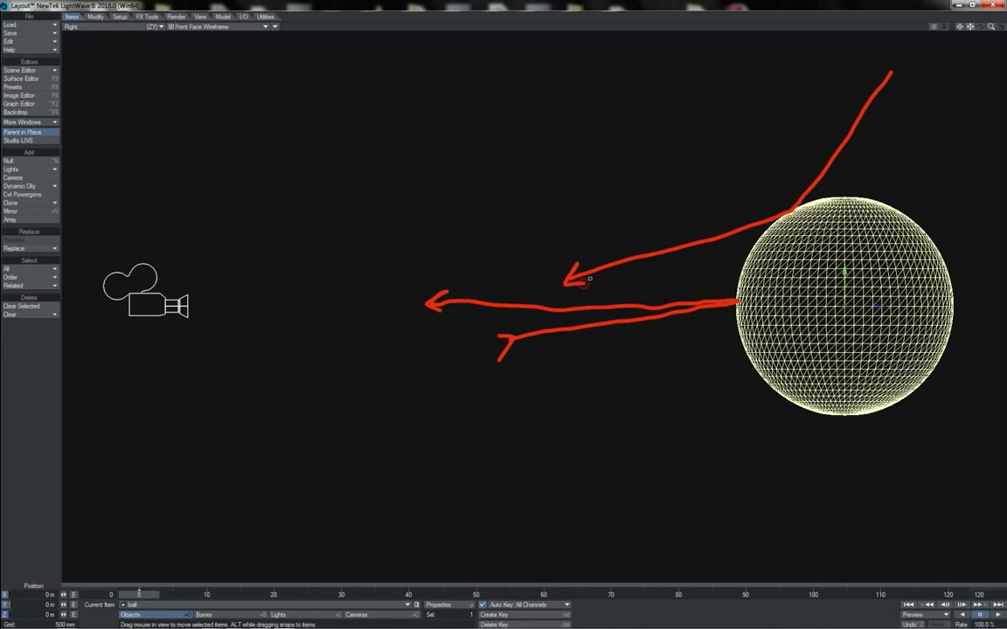
{"action": "mouse_move", "coordinate": [848, 108]}
{"action": "left_mouse_down"}
{"action": "mouse_move", "coordinate": [861, 129]}
{"action": "mouse_move", "coordinate": [871, 120]}
{"action": "left_mouse_up"}
{"action": "left_click_drag", "start_coordinate": [145, 163], "coordinate": [552, 152]}
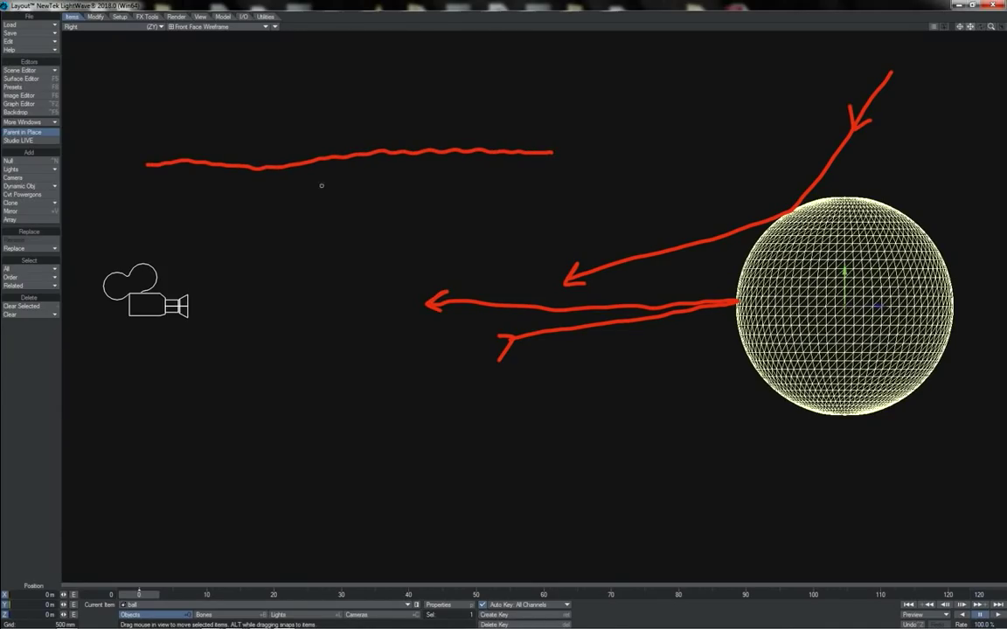
{"action": "mouse_move", "coordinate": [195, 50]}
{"action": "left_mouse_down"}
{"action": "mouse_move", "coordinate": [213, 162]}
{"action": "mouse_move", "coordinate": [201, 148]}
{"action": "mouse_move", "coordinate": [222, 163]}
{"action": "left_mouse_up"}
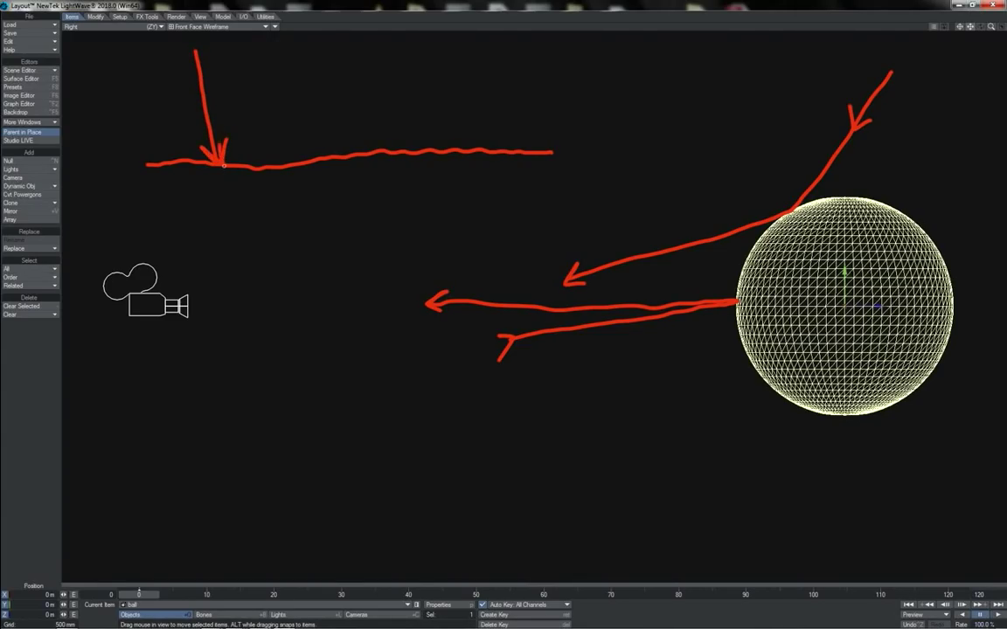
{"action": "mouse_move", "coordinate": [223, 114]}
{"action": "left_mouse_down"}
{"action": "mouse_move", "coordinate": [227, 171]}
{"action": "mouse_move", "coordinate": [228, 163]}
{"action": "left_mouse_up"}
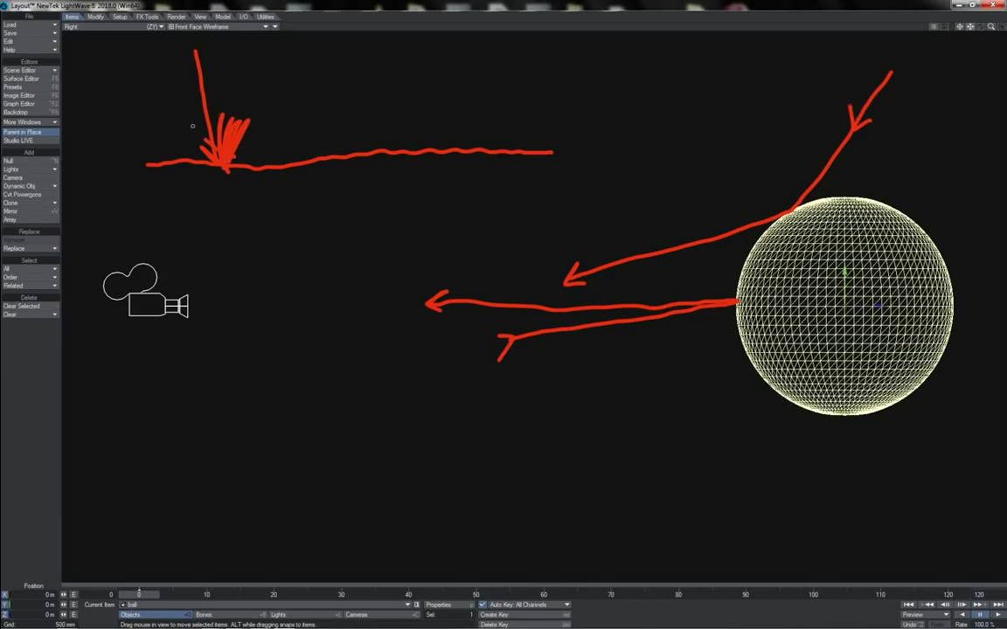
{"action": "left_click_drag", "start_coordinate": [193, 127], "coordinate": [219, 156]}
{"action": "left_click_drag", "start_coordinate": [182, 132], "coordinate": [204, 151]}
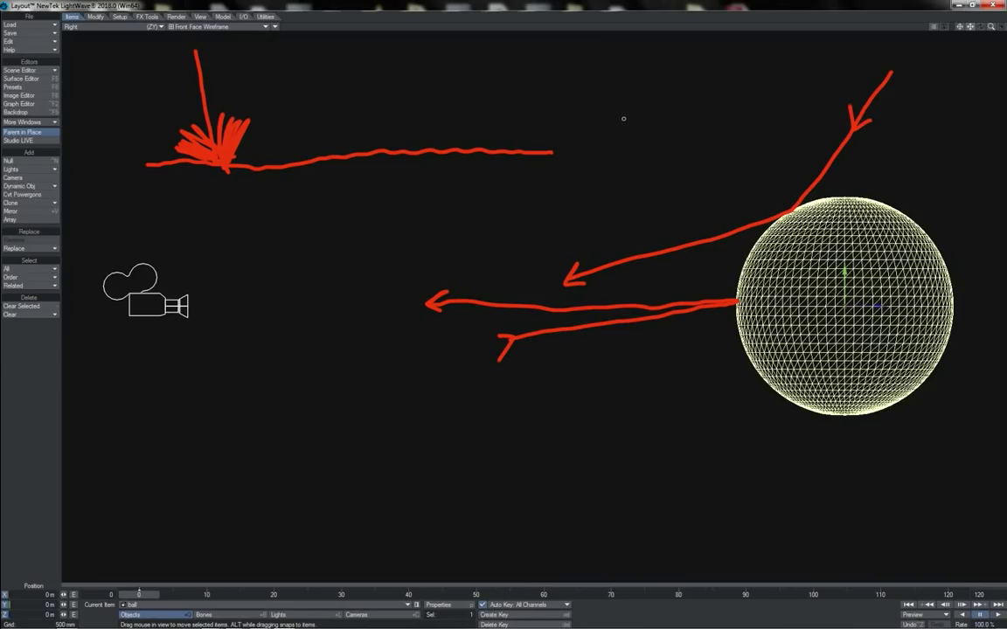
{"action": "mouse_move", "coordinate": [628, 117]}
{"action": "left_mouse_down"}
{"action": "mouse_move", "coordinate": [475, 147]}
{"action": "mouse_move", "coordinate": [420, 133]}
{"action": "mouse_move", "coordinate": [342, 133]}
{"action": "mouse_move", "coordinate": [360, 124]}
{"action": "mouse_move", "coordinate": [360, 141]}
{"action": "left_mouse_up"}
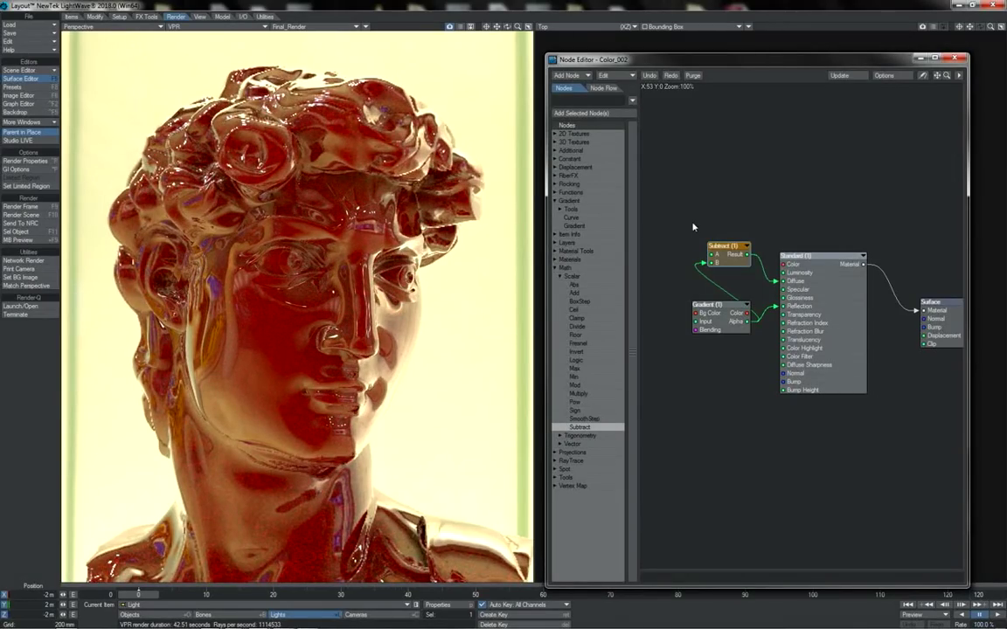
Add a key near the end of the incidence gradient and move it to about a third of the way along.
{"action": "double_click", "coordinate": [713, 322]}
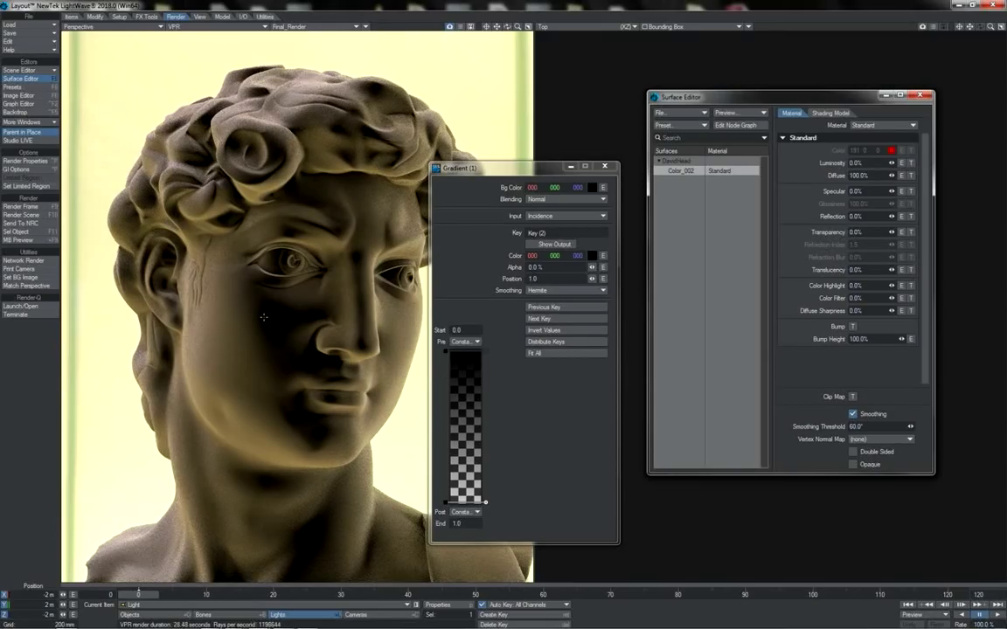
{"action": "left_click", "coordinate": [445, 482]}
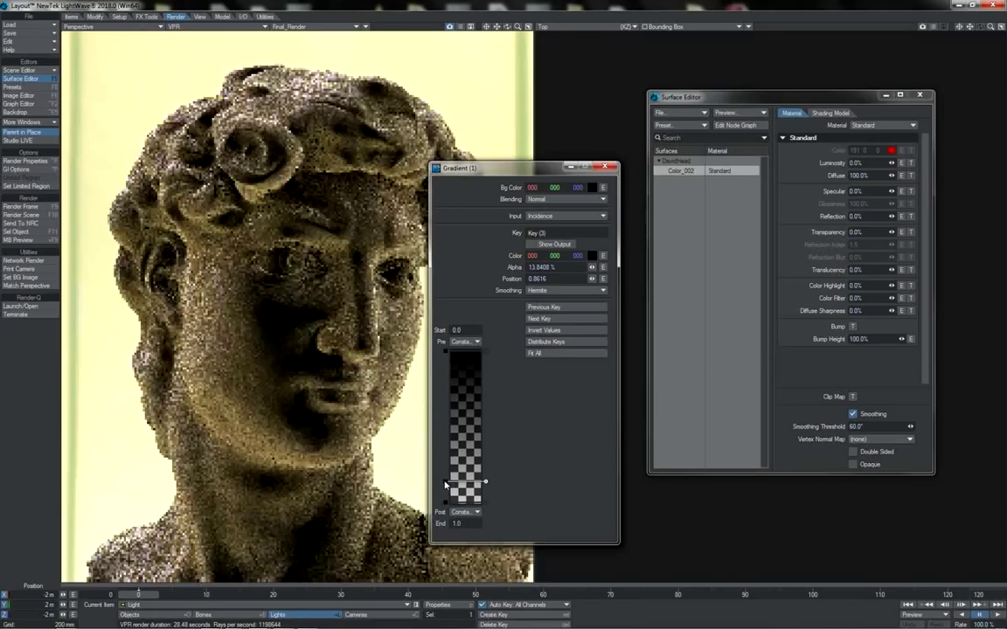
{"action": "left_click_drag", "start_coordinate": [445, 482], "coordinate": [447, 401]}
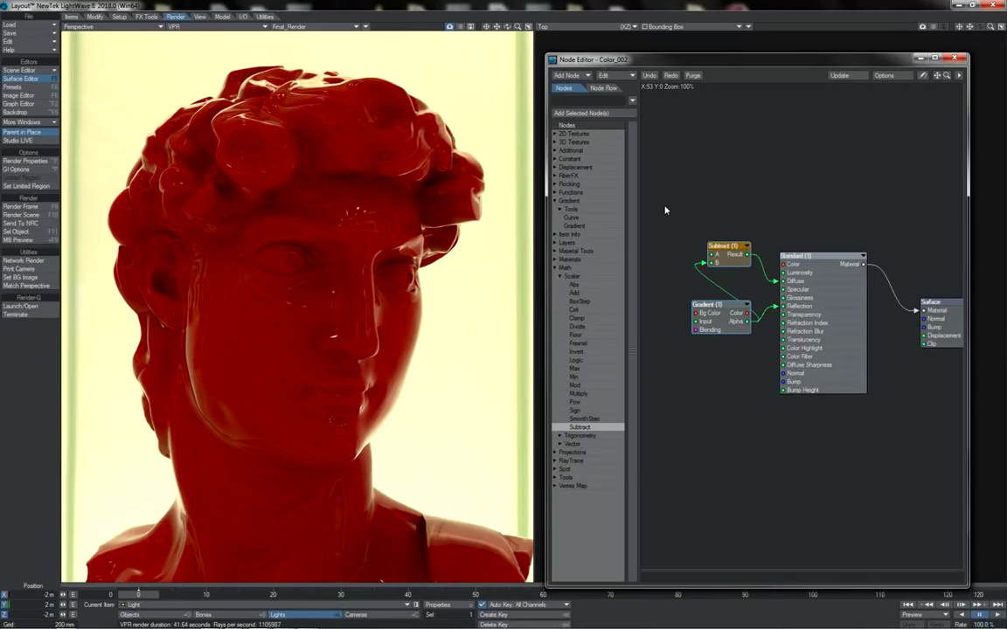
Replace the Gradient and Subtract nodes with a scalar Fresnel node placed beside the Standard node.
{"action": "key", "text": "Delete"}
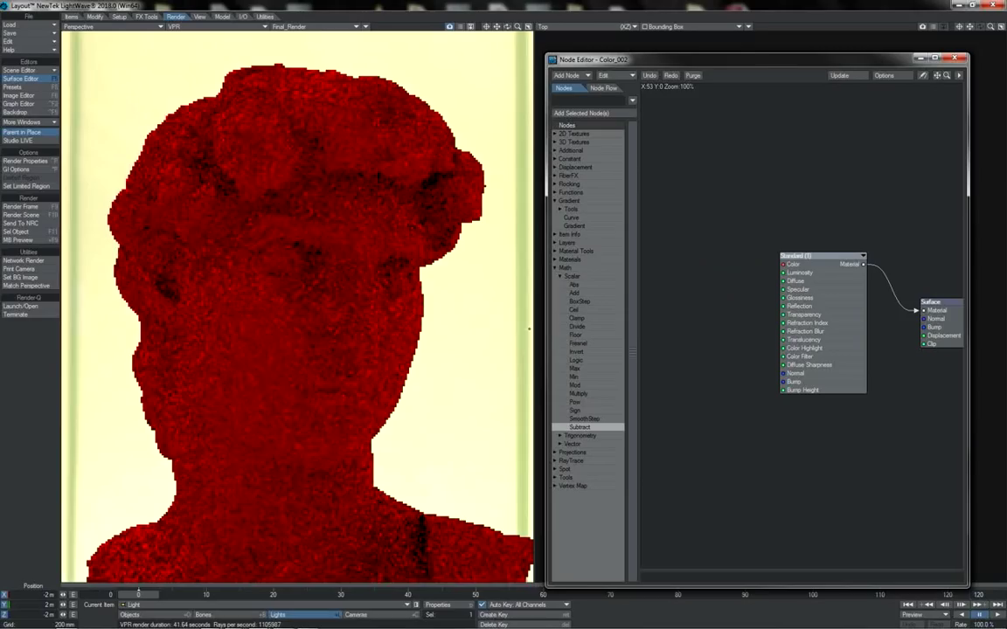
{"action": "double_click", "coordinate": [578, 342]}
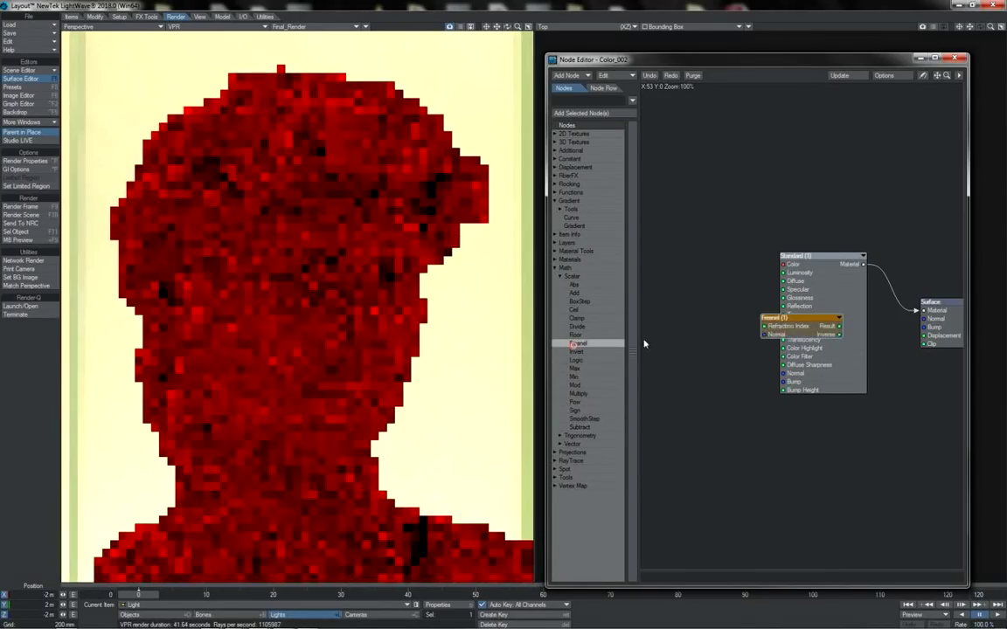
{"action": "left_click_drag", "start_coordinate": [784, 324], "coordinate": [697, 333]}
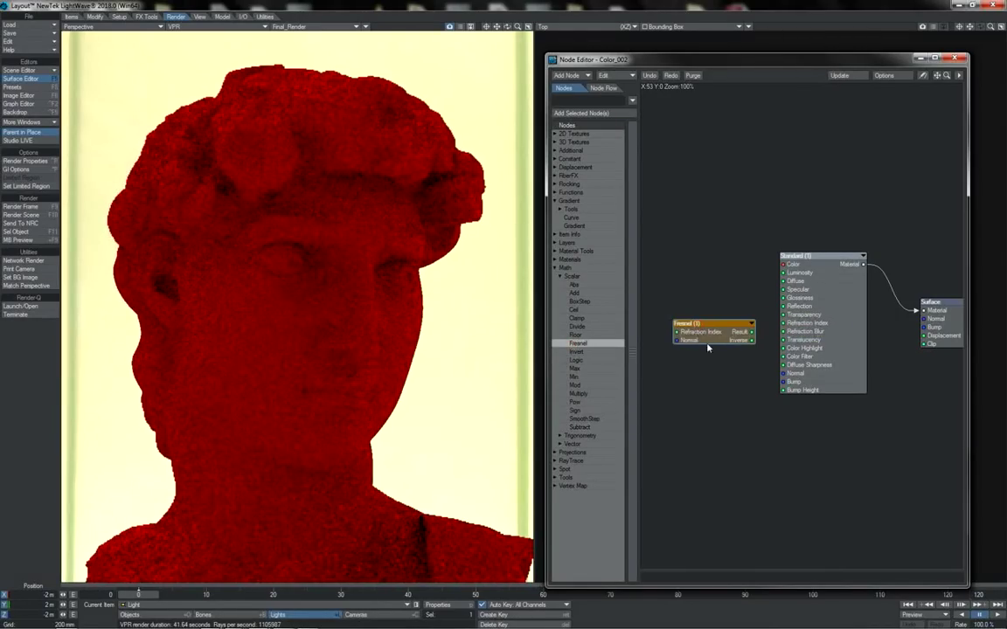
Open the Fresnel node's settings and look through Wikipedia's list of refractive indices in the web browser for material values.
{"action": "double_click", "coordinate": [698, 340]}
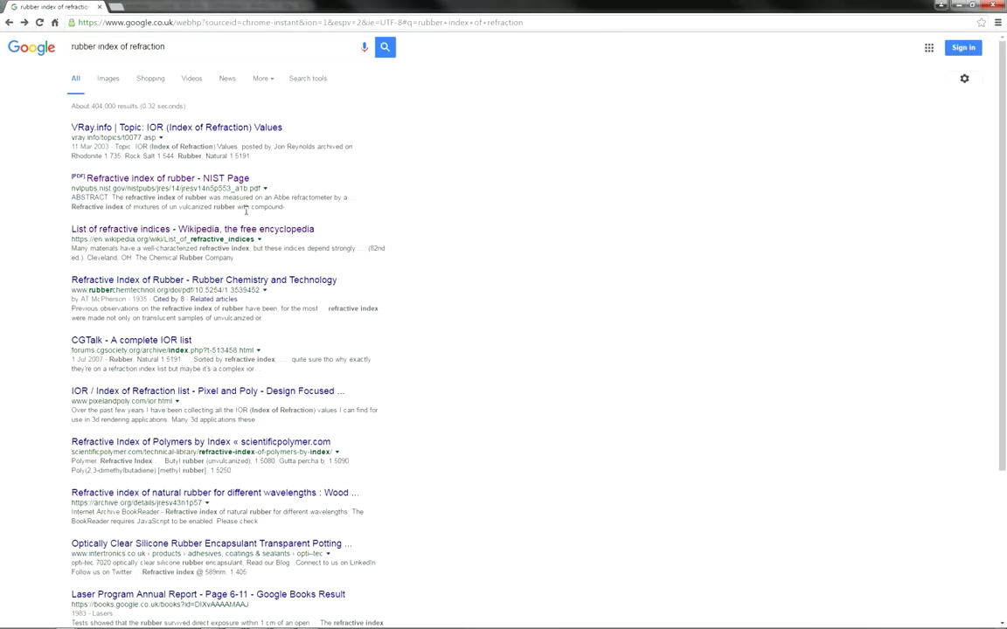
{"action": "left_click", "coordinate": [160, 234]}
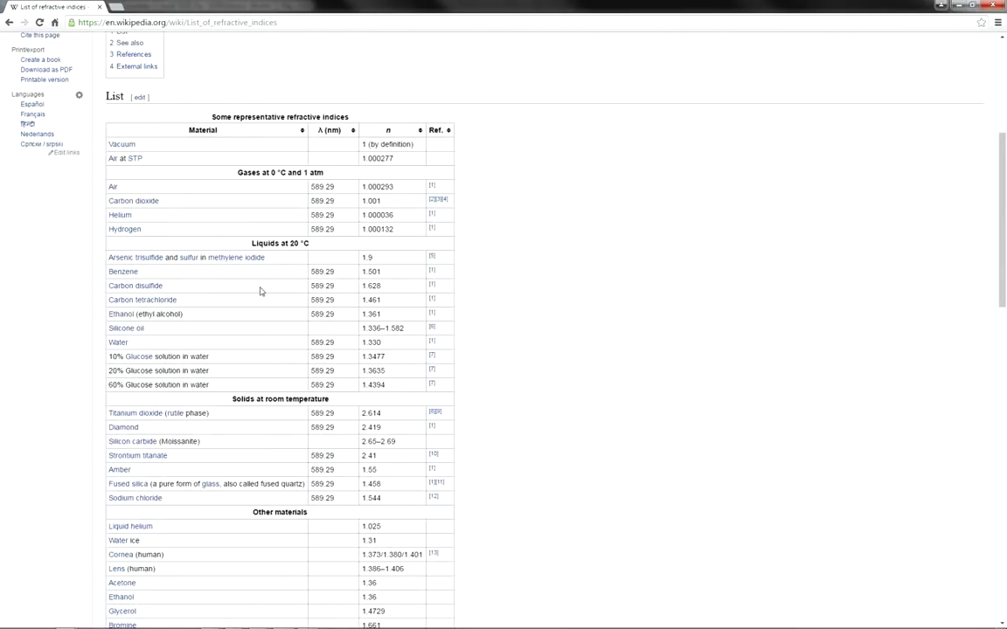
{"action": "scroll", "coordinate": [437, 424], "scroll_direction": "down", "scroll_amount": 3}
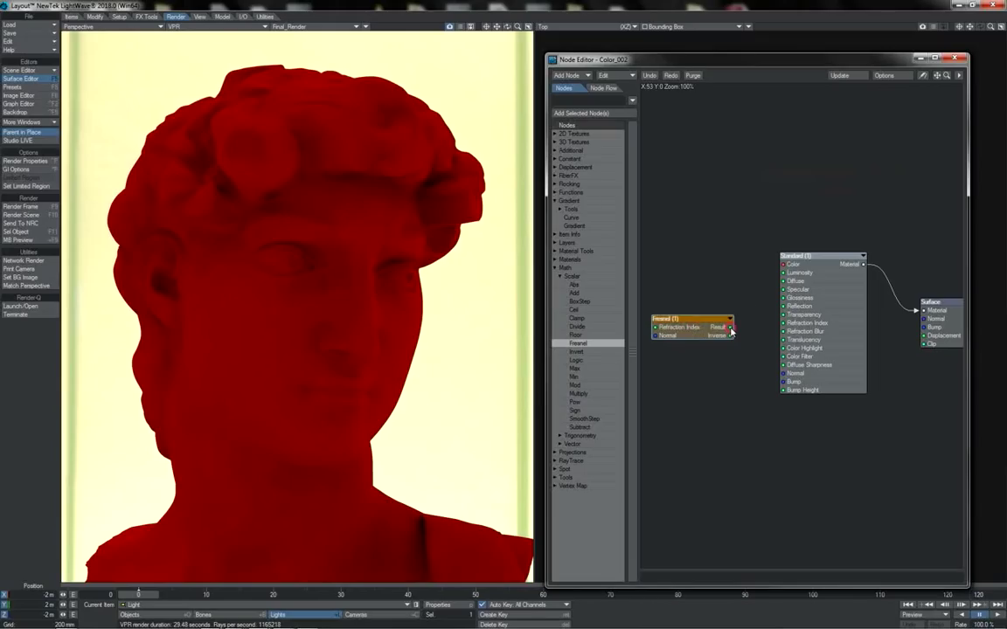
Connect the Fresnel node's Result output to Reflection and its Inverse output to Diffuse on the Standard node.
{"action": "left_click_drag", "start_coordinate": [731, 330], "coordinate": [783, 306]}
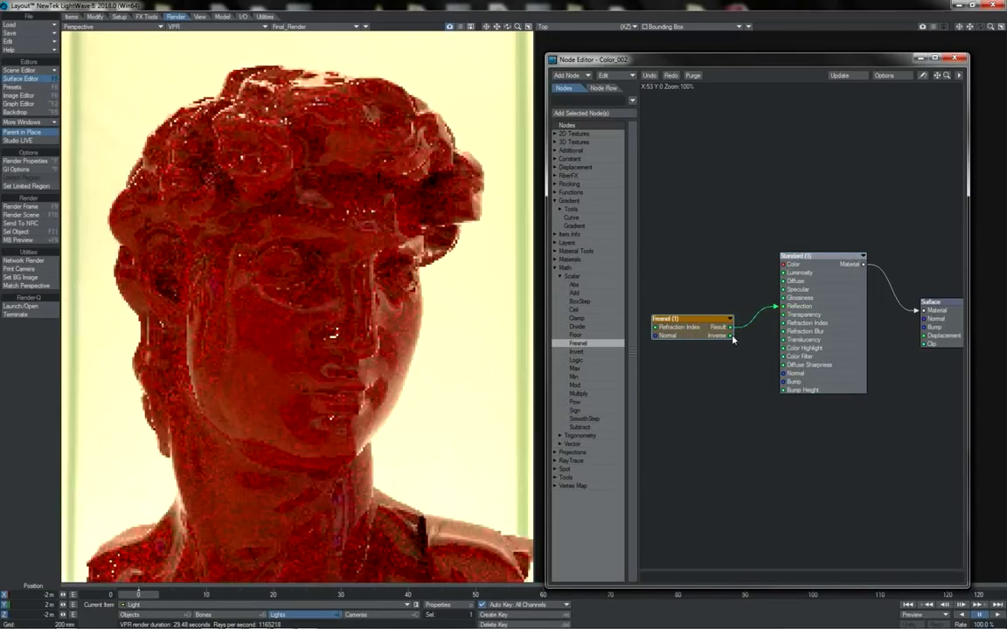
{"action": "left_click_drag", "start_coordinate": [733, 336], "coordinate": [783, 281]}
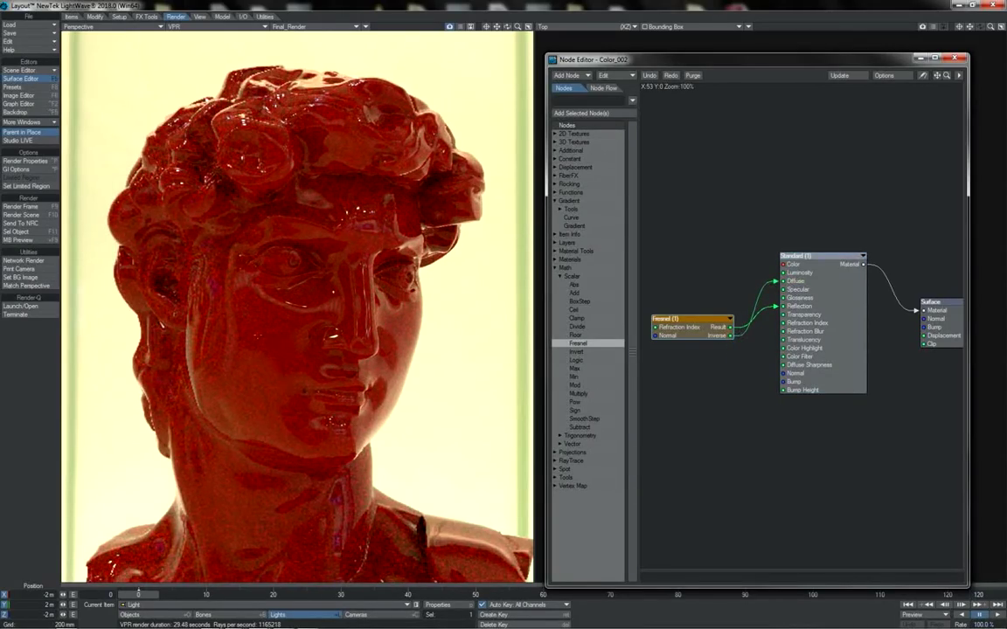
Set the Fresnel node's refraction index to 10 and close its settings.
{"action": "left_click", "coordinate": [691, 331]}
{"action": "double_click", "coordinate": [691, 331]}
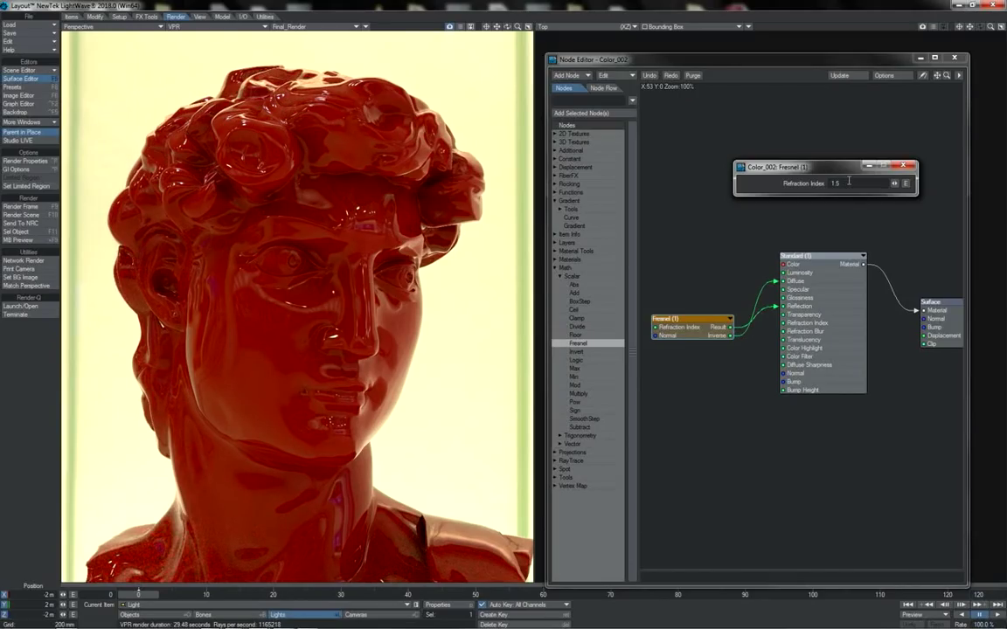
{"action": "left_click_drag", "start_coordinate": [846, 181], "coordinate": [822, 185]}
{"action": "type", "text": "10"}
{"action": "key", "text": "Return"}
{"action": "left_click", "coordinate": [904, 166]}
Rearrange the Standard and Fresnel nodes so Fresnel sits level with the Standard node's Diffuse and Reflection inputs.
{"action": "left_click_drag", "start_coordinate": [834, 324], "coordinate": [825, 321]}
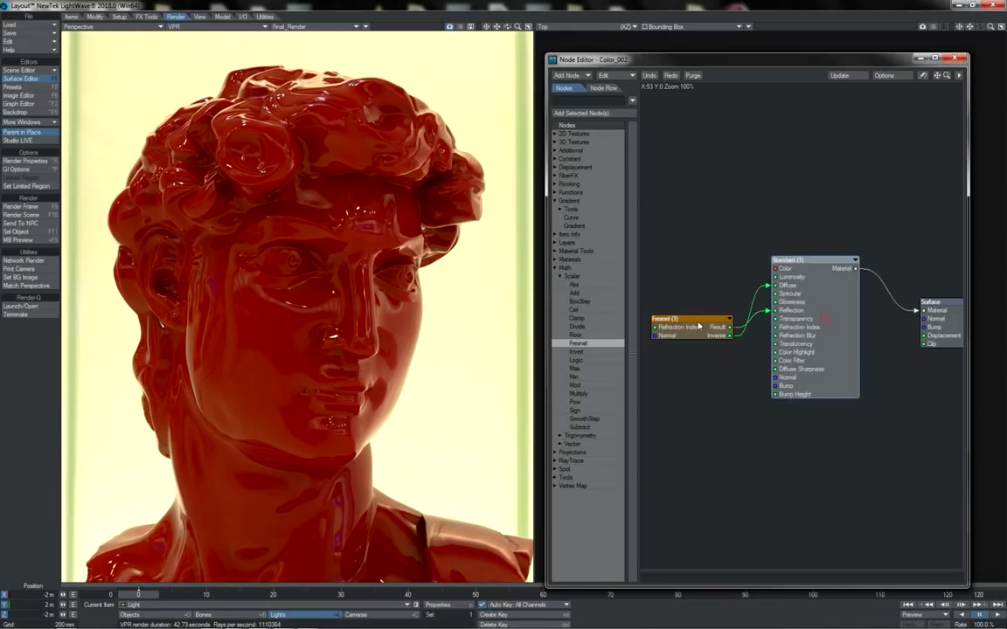
{"action": "left_click_drag", "start_coordinate": [697, 322], "coordinate": [695, 307]}
{"action": "left_click_drag", "start_coordinate": [809, 332], "coordinate": [815, 330]}
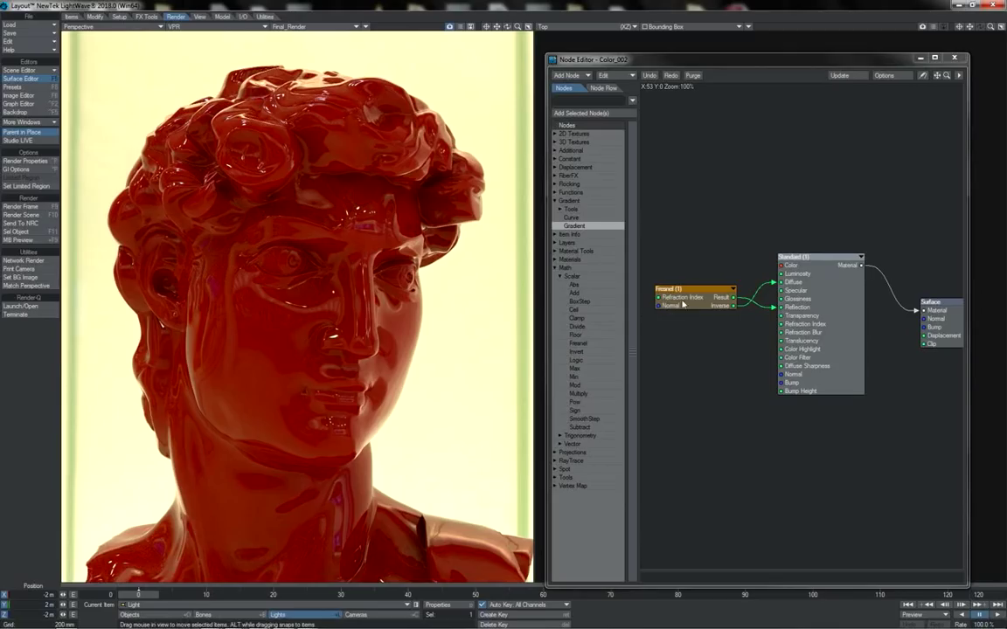
{"action": "left_click_drag", "start_coordinate": [695, 296], "coordinate": [696, 298]}
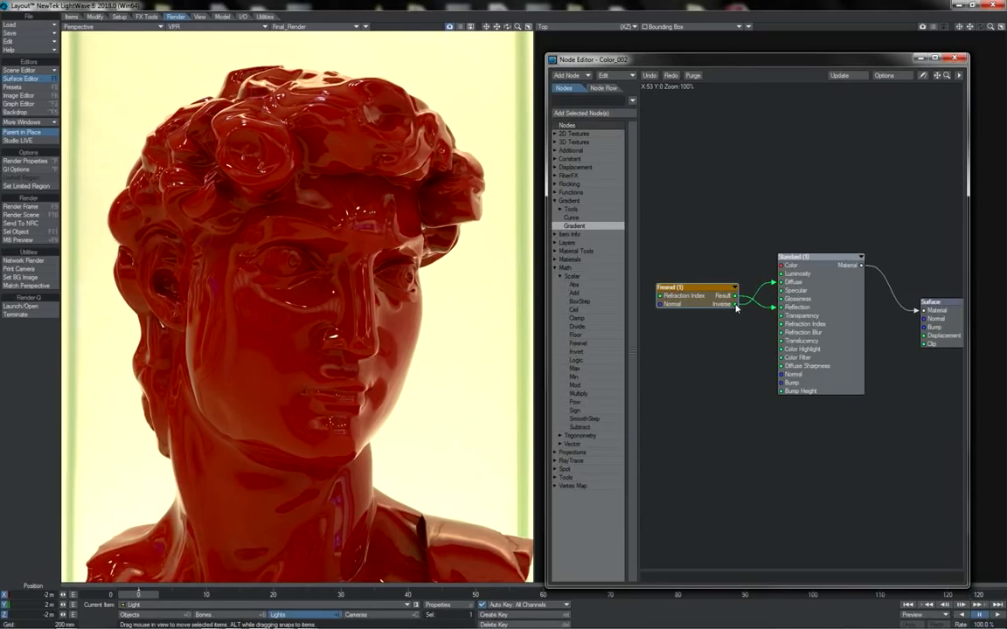
Connect the Fresnel node's Inverse output to Color Highlight on the Standard node and set the refraction index to 10.
{"action": "left_click_drag", "start_coordinate": [736, 305], "coordinate": [774, 349]}
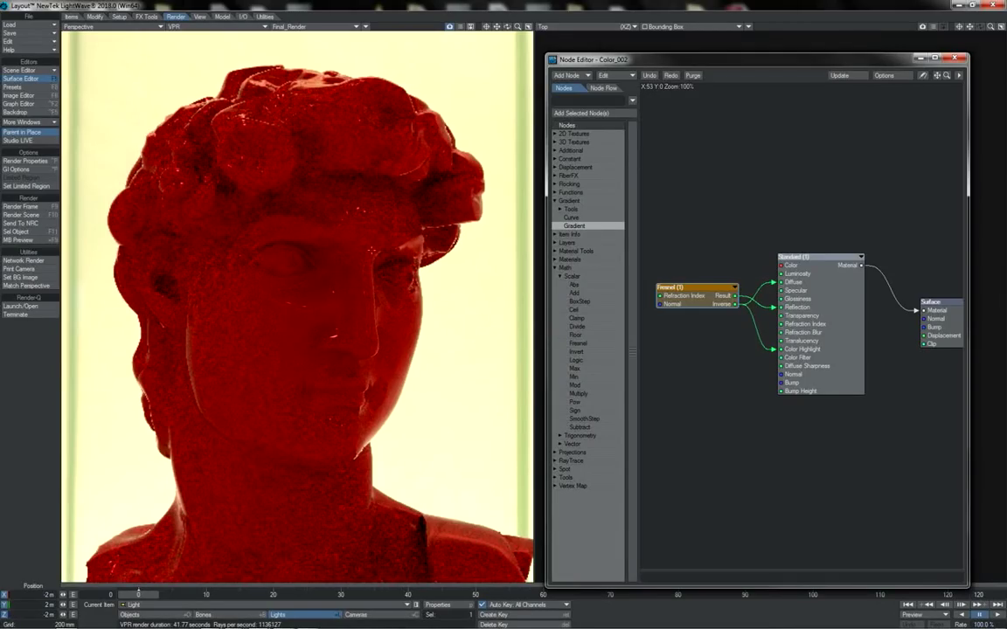
{"action": "left_click", "coordinate": [695, 296]}
{"action": "double_click", "coordinate": [695, 297]}
{"action": "type", "text": "10"}
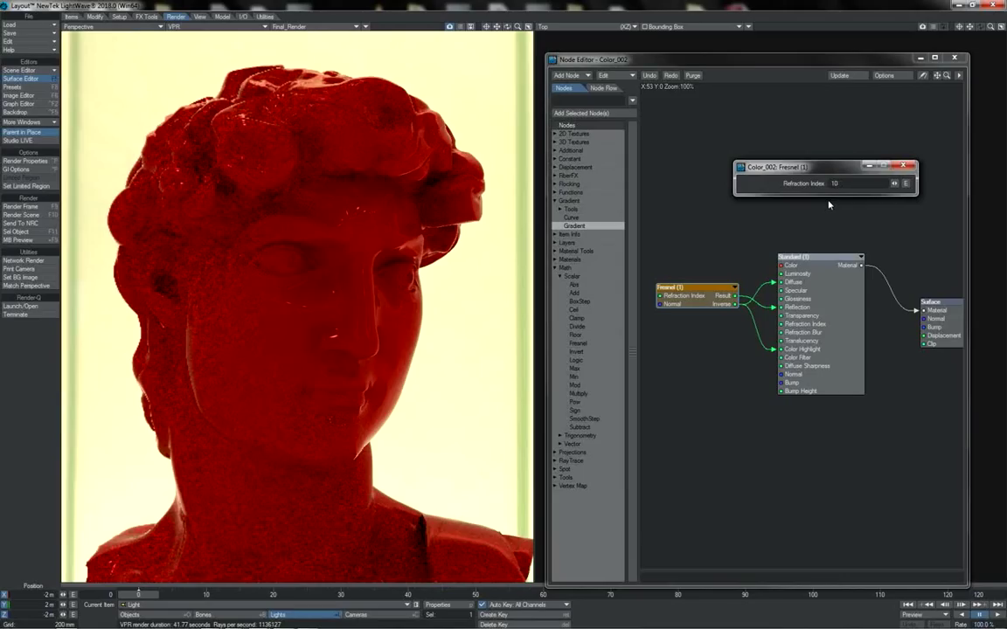
{"action": "key", "text": "Return"}
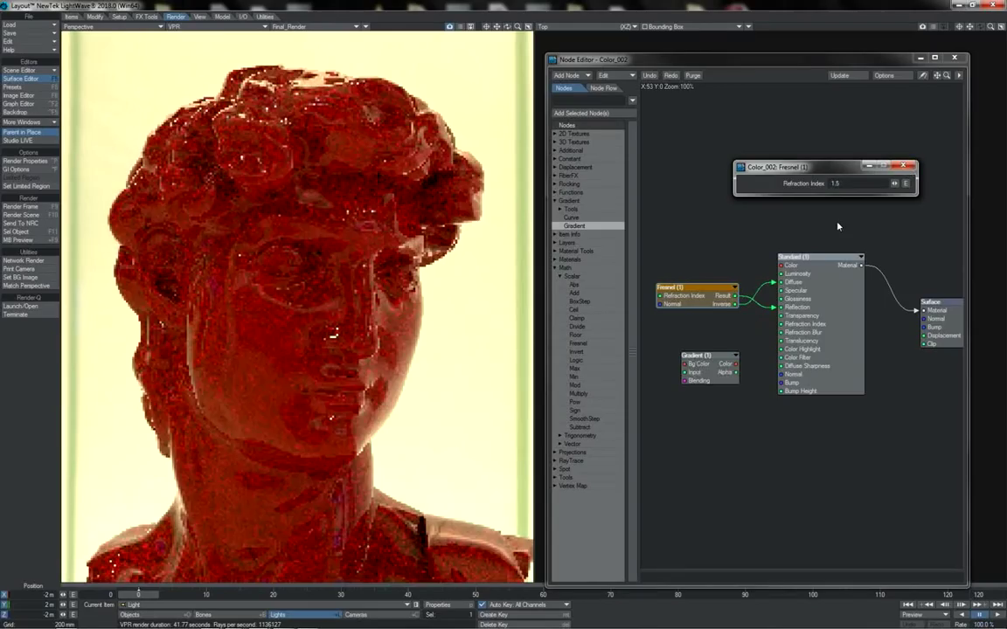
Connect Gradient (1)'s Alpha output to Color Highlight and move its middle key to about 70% of the way along.
{"action": "double_click", "coordinate": [711, 369]}
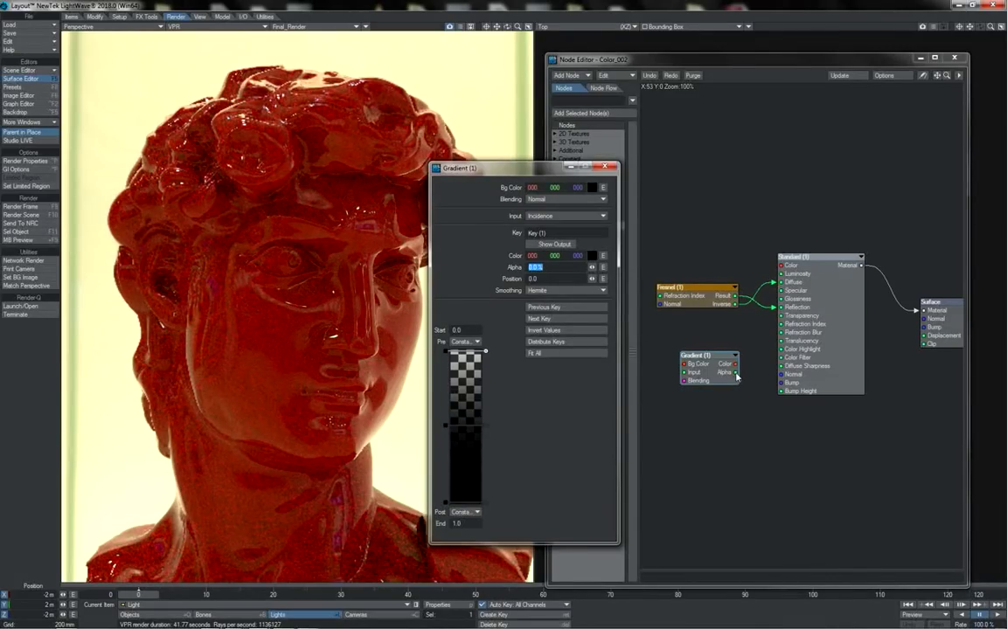
{"action": "left_click_drag", "start_coordinate": [736, 373], "coordinate": [782, 350]}
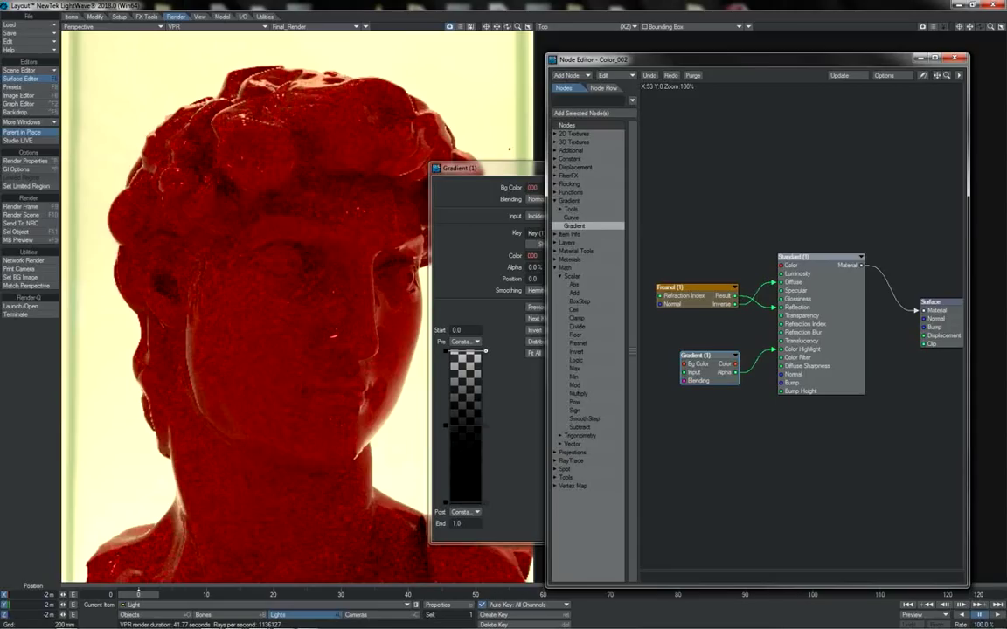
{"action": "left_click", "coordinate": [509, 167]}
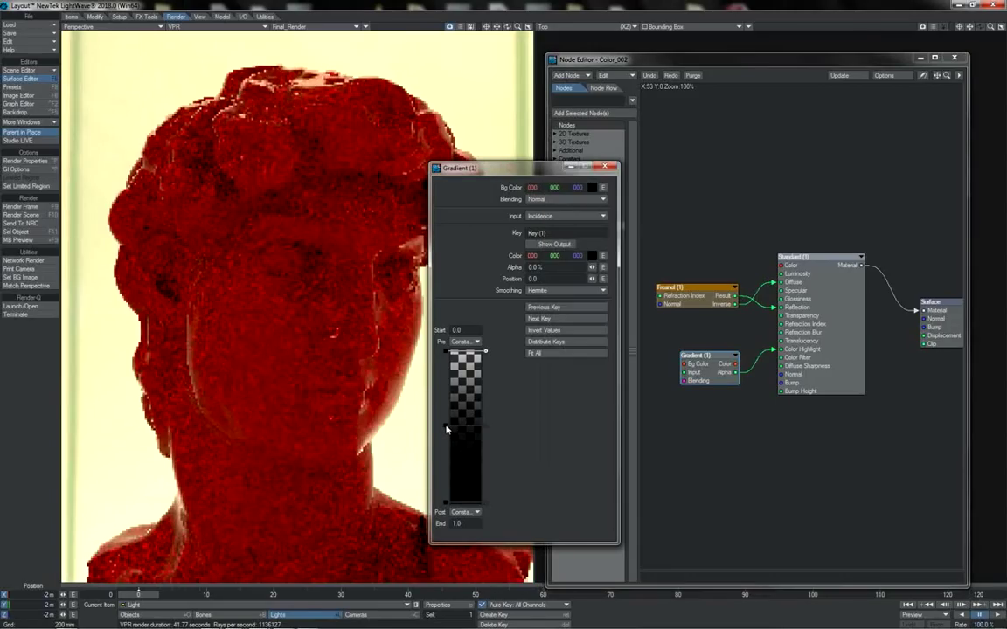
{"action": "left_click_drag", "start_coordinate": [446, 426], "coordinate": [448, 443]}
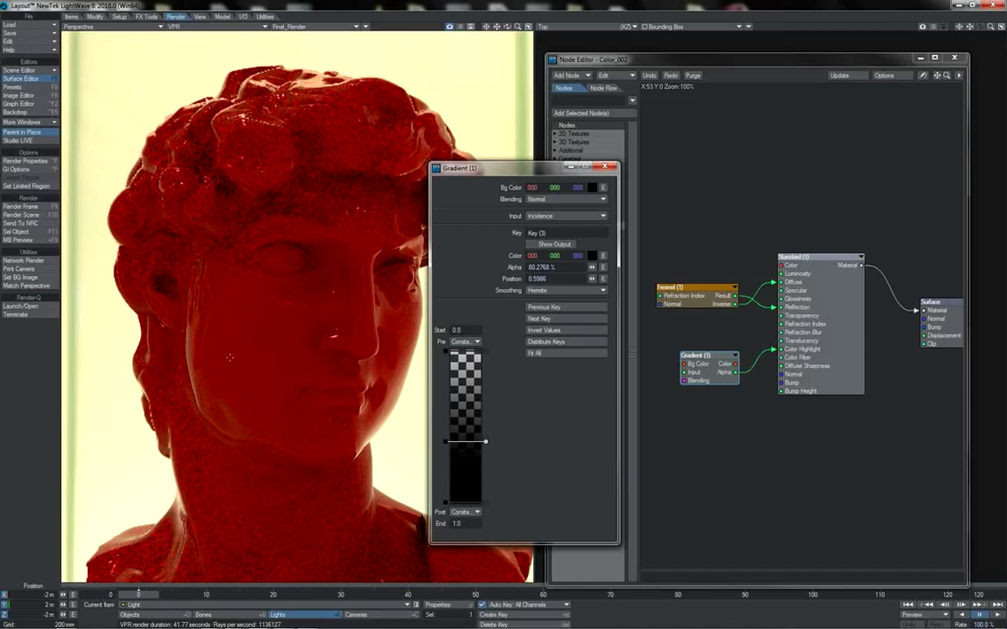
{"action": "left_click", "coordinate": [446, 441]}
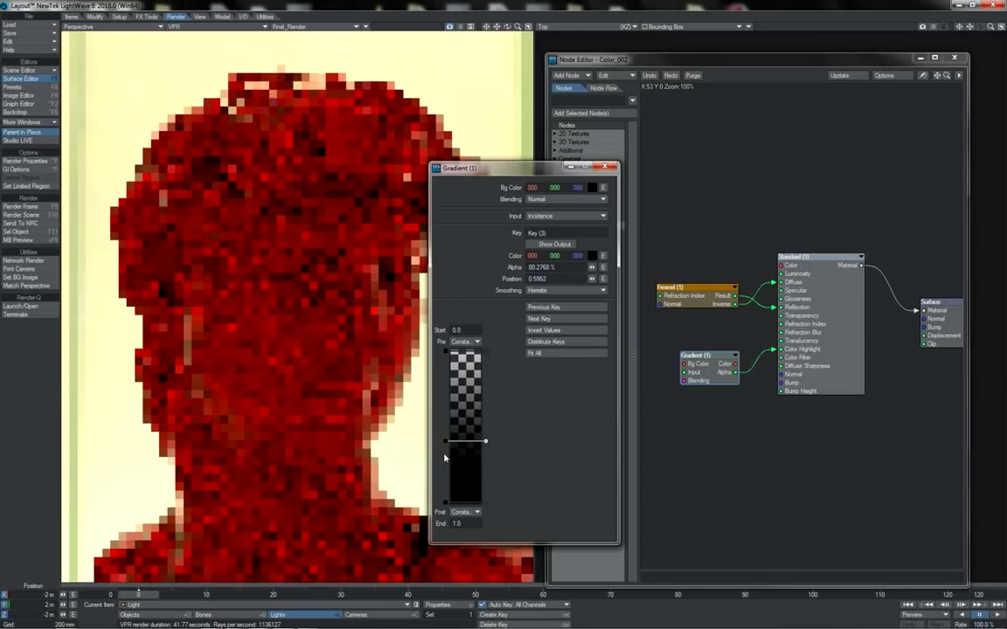
{"action": "left_click_drag", "start_coordinate": [444, 458], "coordinate": [444, 456]}
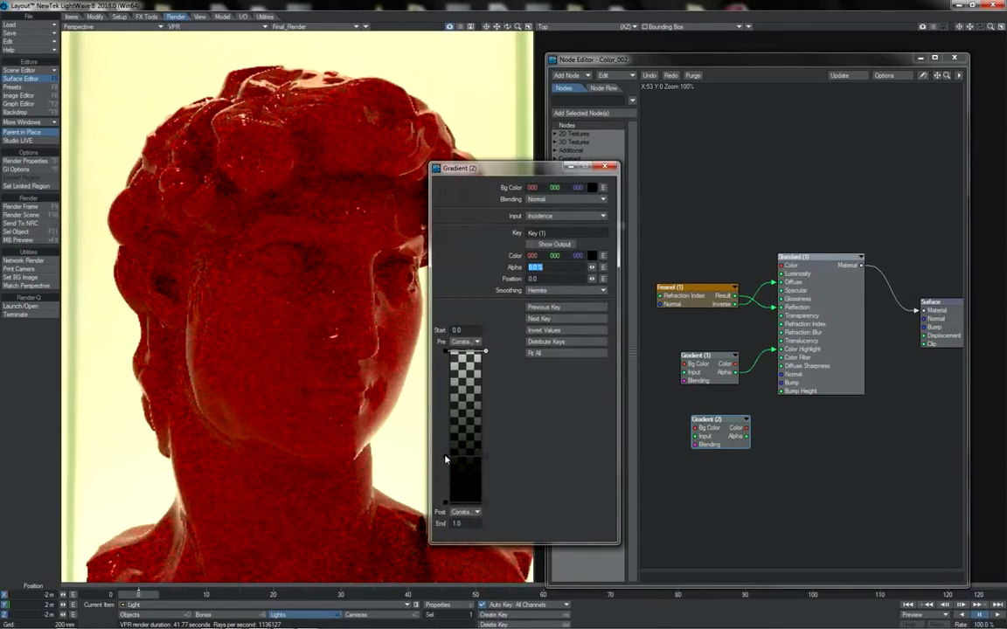
Move the middle key of Gradient (2) close to the start, about one-sixth of the way along.
{"action": "left_click", "coordinate": [445, 457]}
{"action": "left_click_drag", "start_coordinate": [445, 458], "coordinate": [447, 378]}
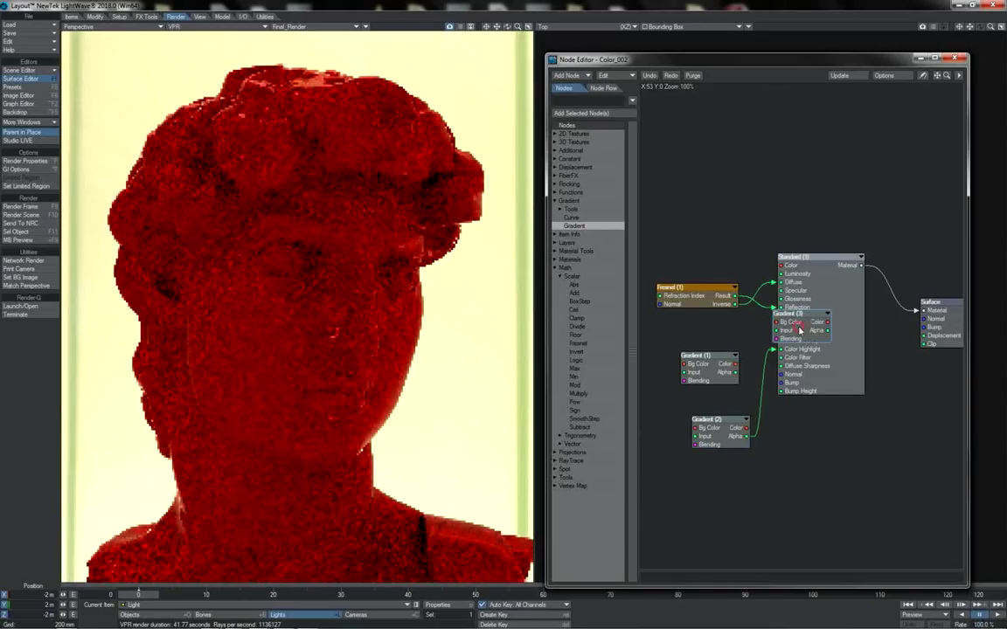
Place Gradient (3) below the Standard node, with its second key at position 10 and its first key one-tenth of the way along.
{"action": "left_click_drag", "start_coordinate": [800, 330], "coordinate": [807, 441]}
{"action": "double_click", "coordinate": [808, 437]}
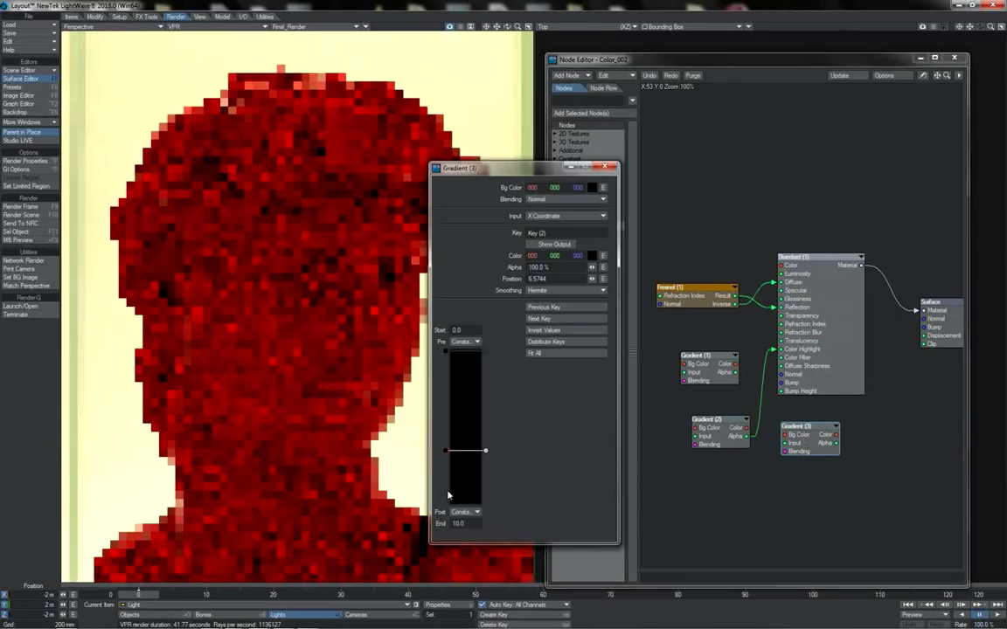
{"action": "left_click_drag", "start_coordinate": [447, 495], "coordinate": [449, 510]}
{"action": "left_click", "coordinate": [465, 351]}
{"action": "left_click_drag", "start_coordinate": [545, 278], "coordinate": [526, 278]}
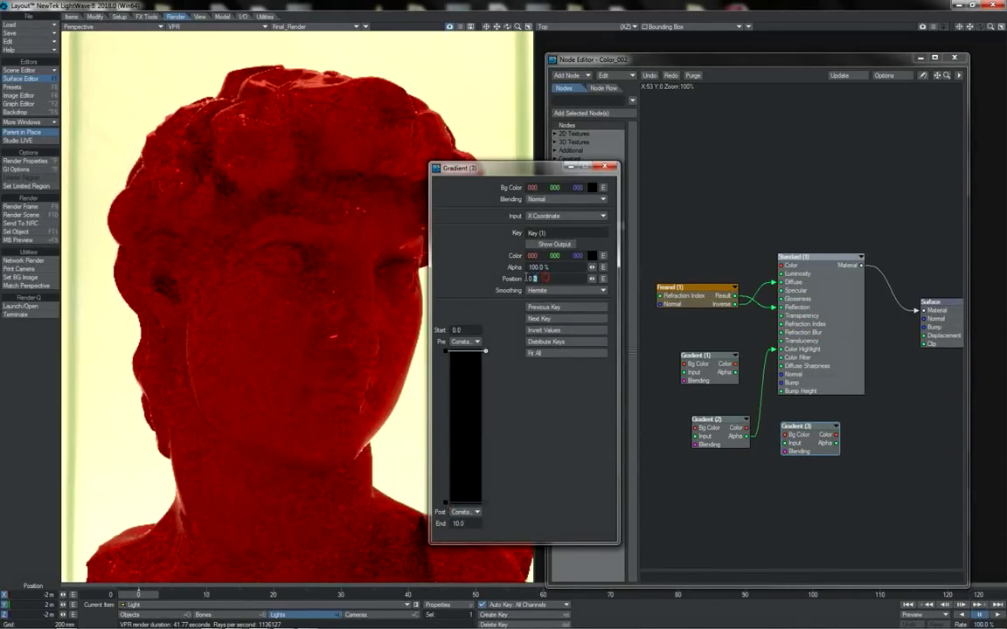
{"action": "double_click", "coordinate": [530, 278]}
Connect the Alpha of Gradient (1) to Key (1) Alpha and the Alpha of Gradient (2) to Key (2) Alpha on Gradient (3).
{"action": "left_click_drag", "start_coordinate": [735, 372], "coordinate": [784, 477]}
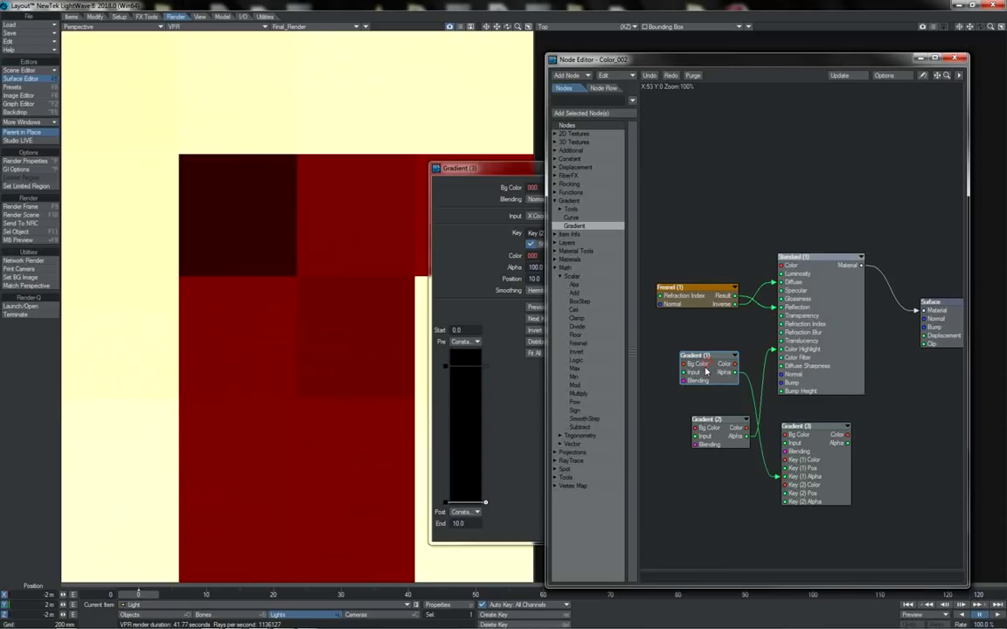
{"action": "left_click_drag", "start_coordinate": [713, 367], "coordinate": [704, 361]}
{"action": "left_click_drag", "start_coordinate": [704, 420], "coordinate": [786, 506]}
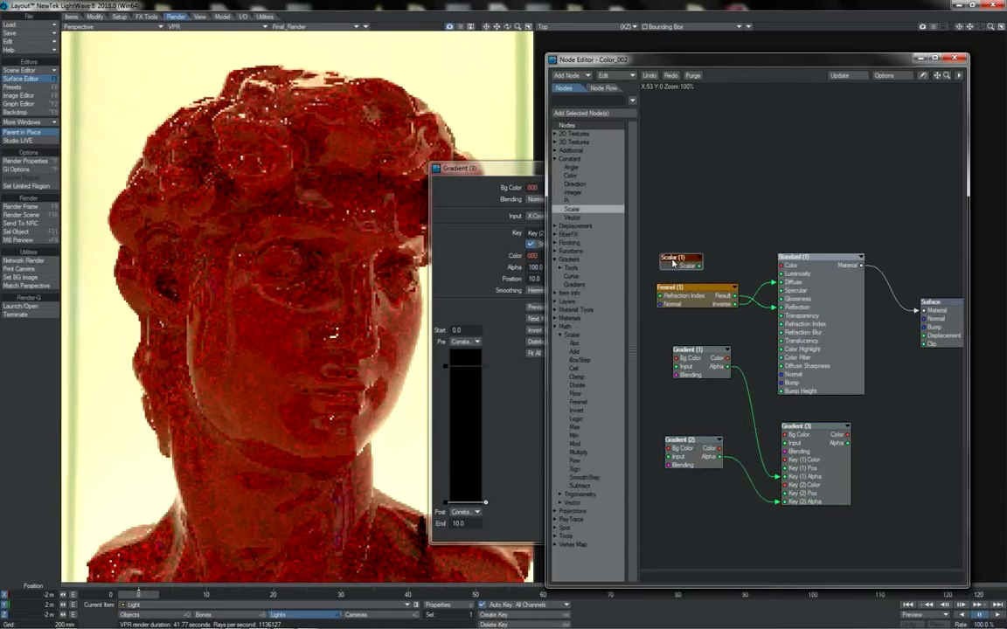
Feed a constant Scalar node into Fresnel's Refraction Index and Gradient (3)'s Input, and connect Gradient (3)'s Alpha to Color Highlight.
{"action": "left_click_drag", "start_coordinate": [670, 263], "coordinate": [645, 335]}
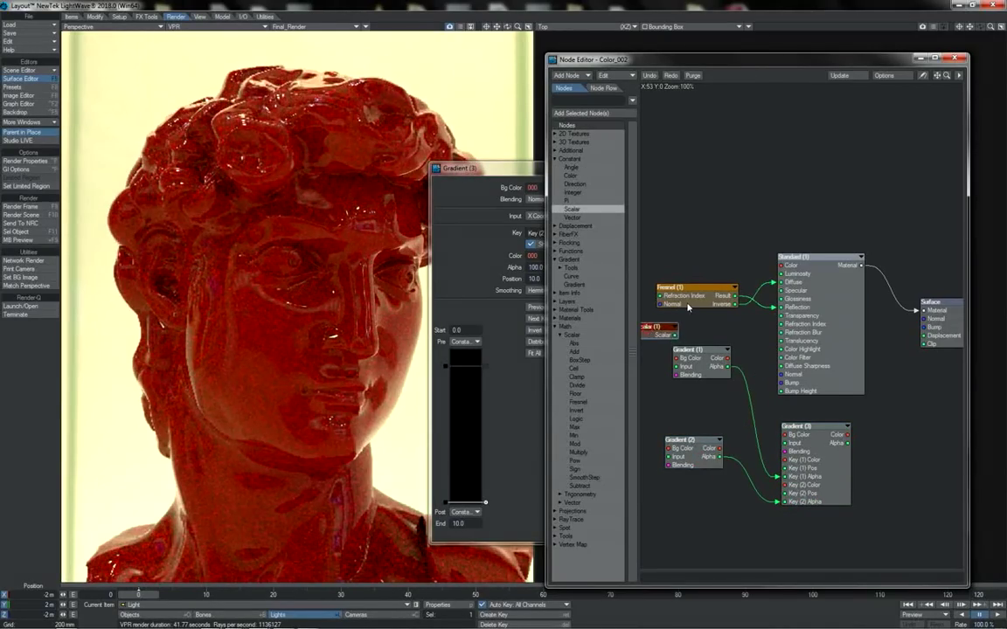
{"action": "left_click_drag", "start_coordinate": [689, 302], "coordinate": [701, 296]}
{"action": "left_click_drag", "start_coordinate": [674, 334], "coordinate": [784, 444]}
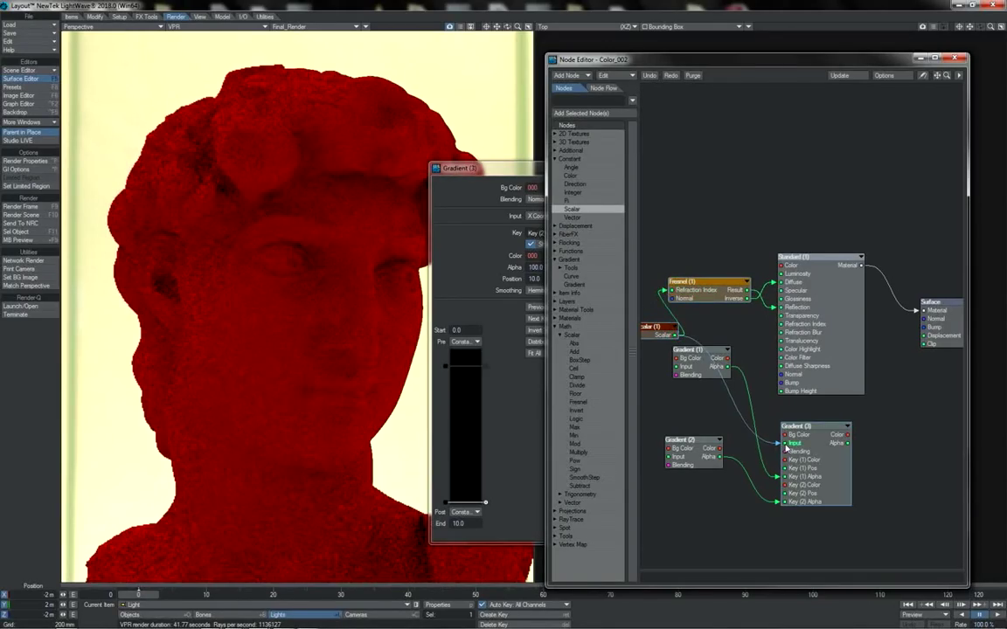
{"action": "left_click_drag", "start_coordinate": [847, 443], "coordinate": [781, 353]}
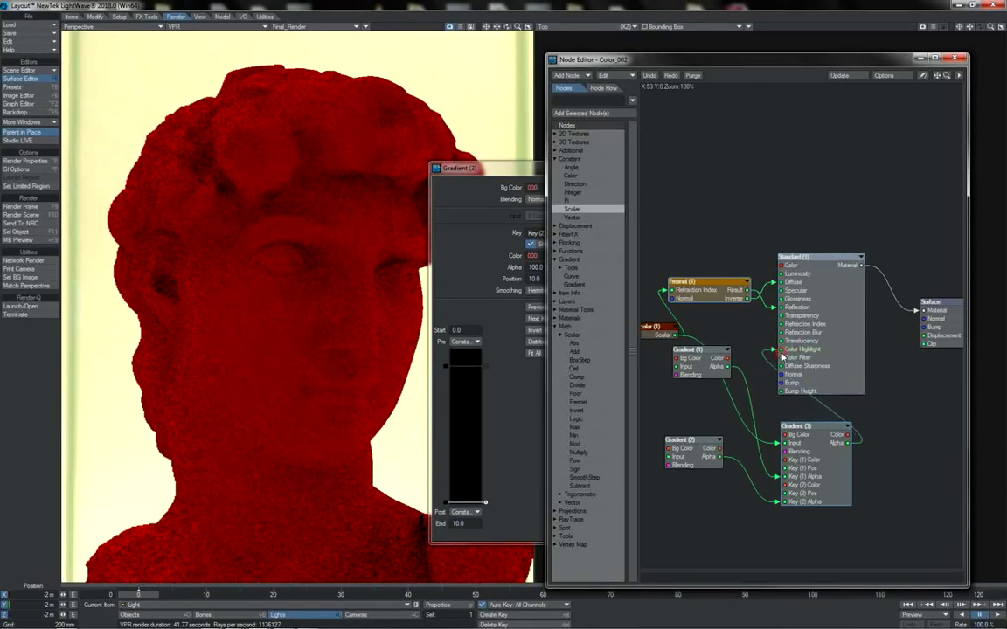
Set the Scalar node's value to 10.
{"action": "double_click", "coordinate": [673, 327]}
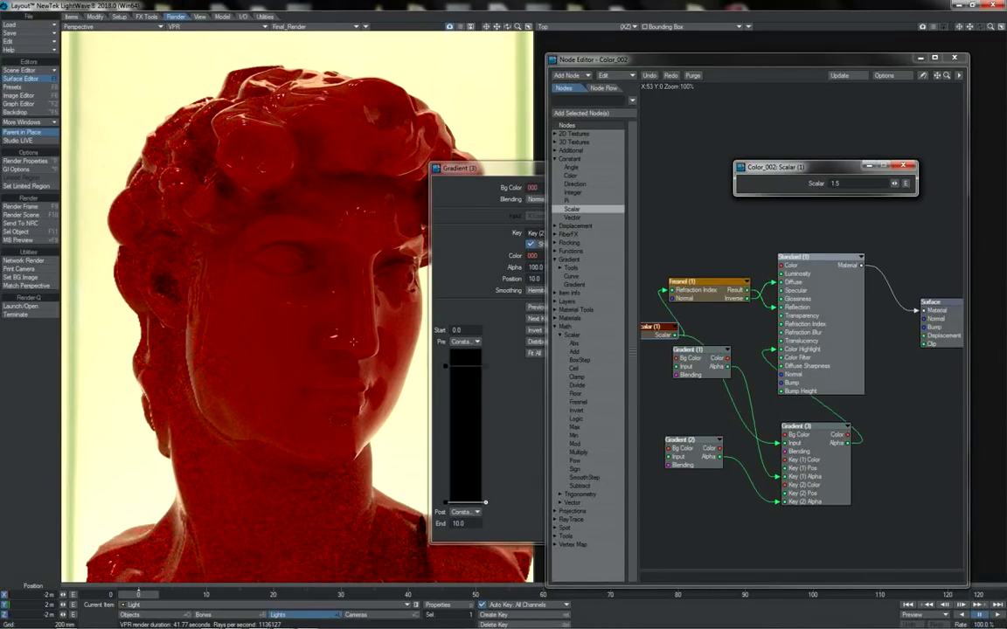
{"action": "left_click", "coordinate": [832, 183]}
{"action": "type", "text": "10"}
{"action": "key", "text": "Return"}
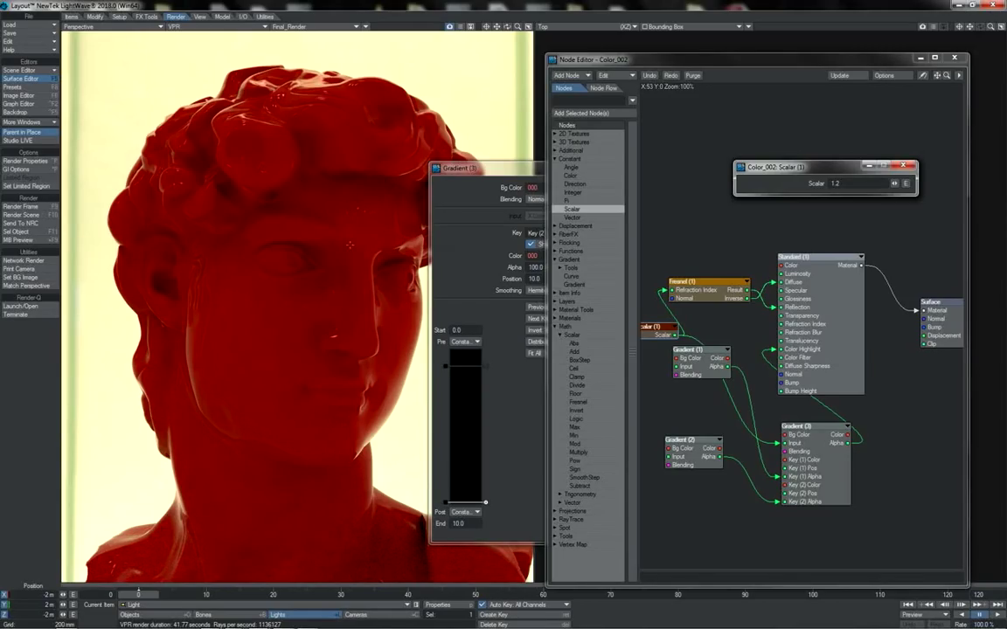
Set the Scalar node's value to 2.2.
{"action": "left_click", "coordinate": [826, 185]}
{"action": "type", "text": "2.2"}
{"action": "key", "text": "Return"}
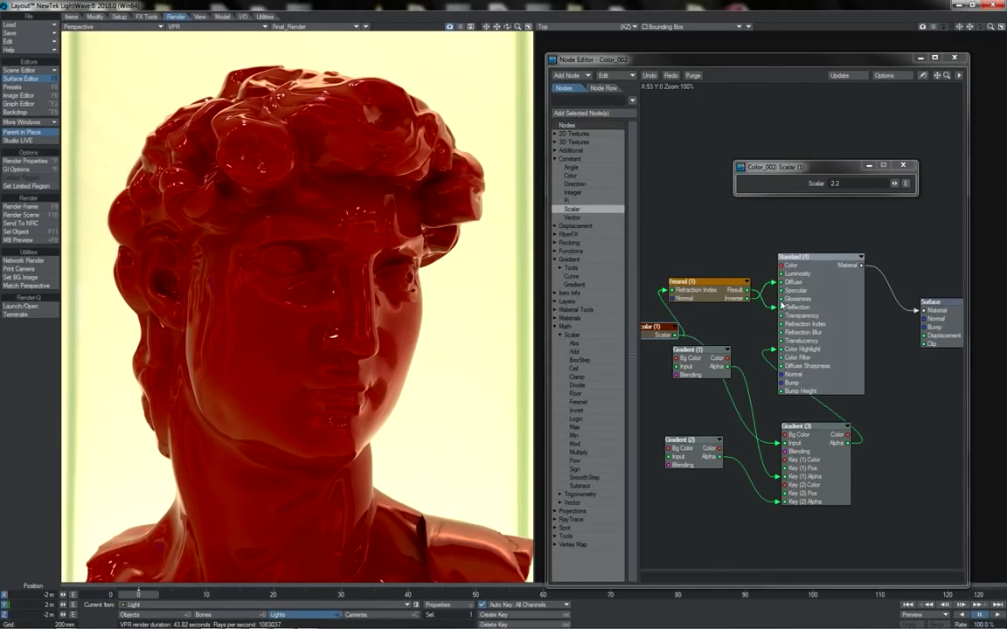
Connect the Fresnel node's Result output to Specular on the Standard node and set its Glossiness to 0%.
{"action": "left_click_drag", "start_coordinate": [716, 299], "coordinate": [715, 291]}
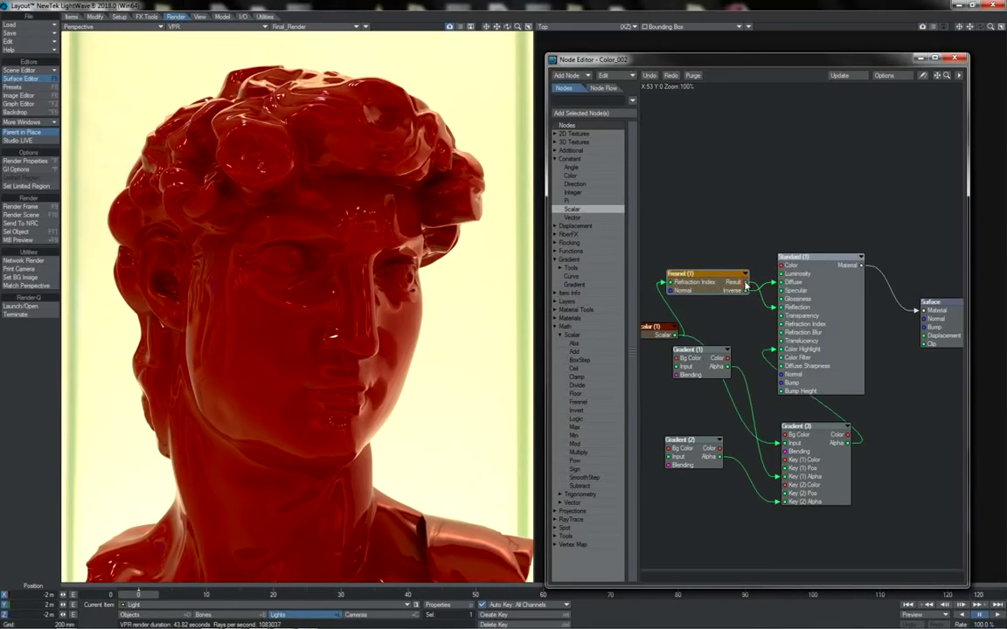
{"action": "left_click_drag", "start_coordinate": [746, 288], "coordinate": [774, 315]}
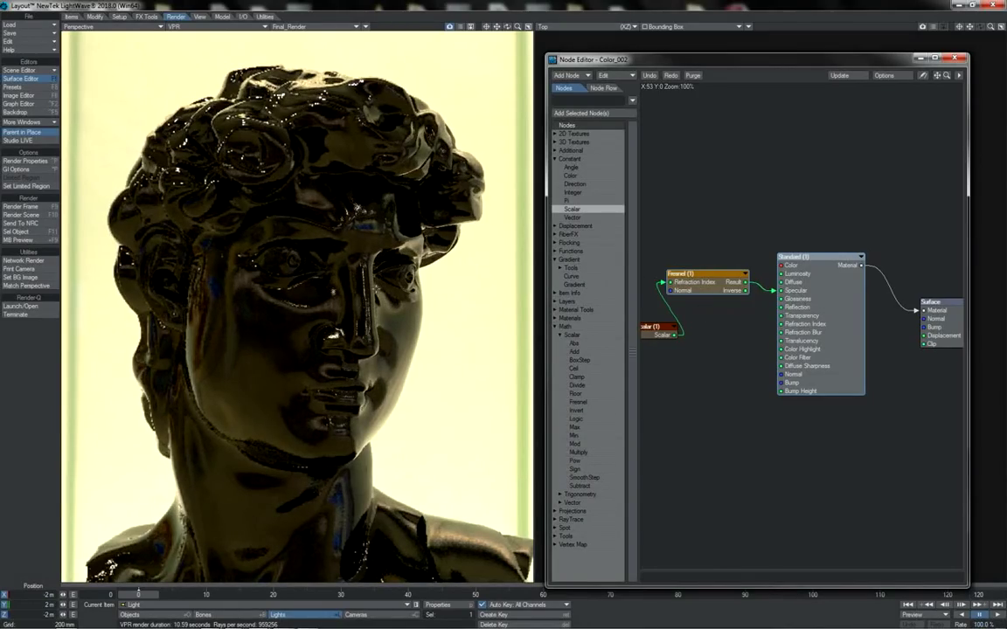
{"action": "double_click", "coordinate": [818, 310]}
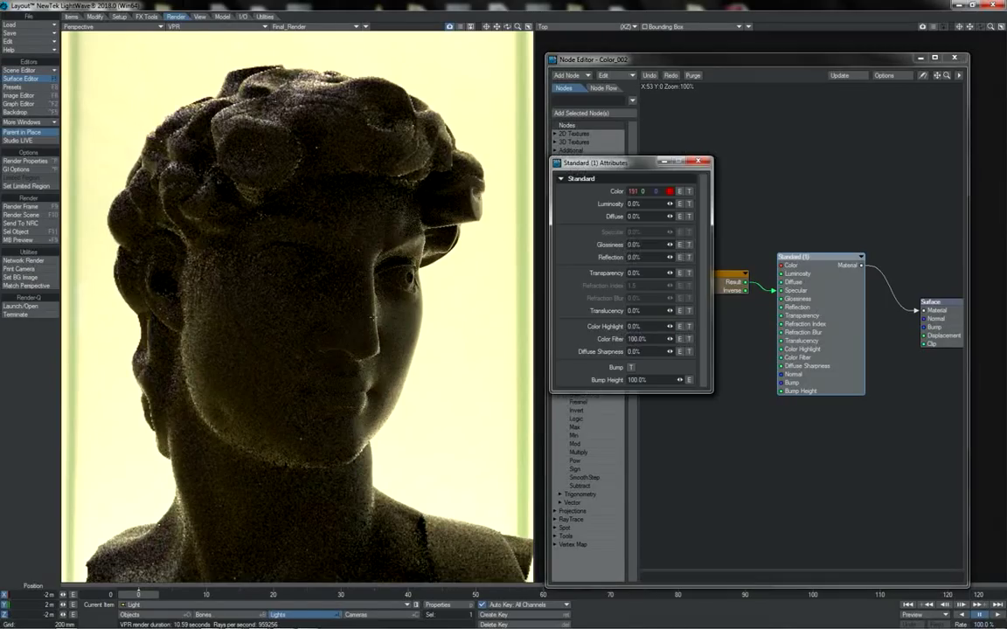
{"action": "left_click", "coordinate": [702, 162]}
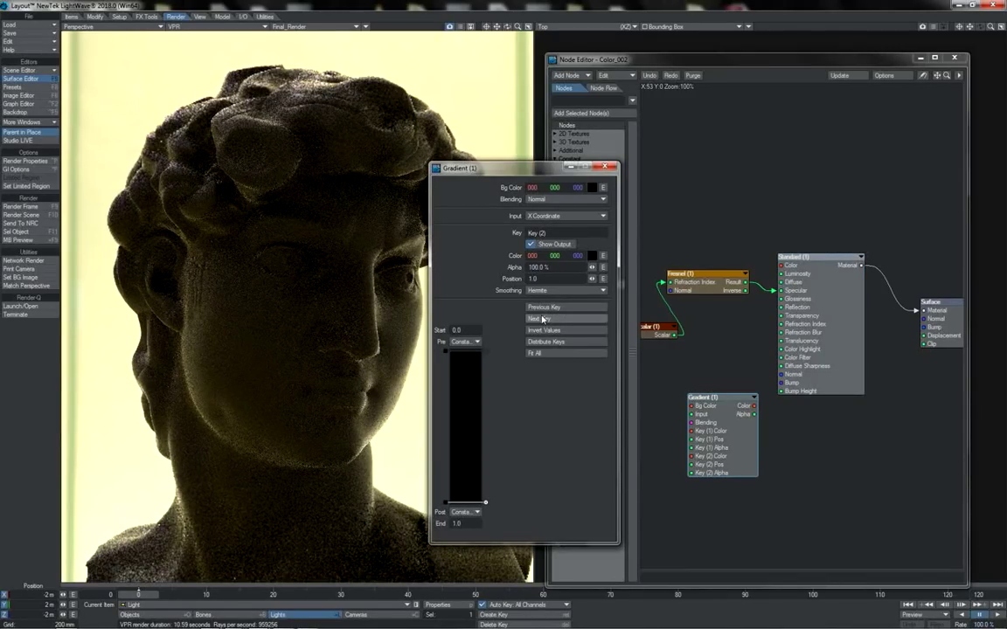
Connect the Fresnel node's Result output to Key (2) Alpha of the new gradient, select its first key and close its settings.
{"action": "left_click_drag", "start_coordinate": [509, 170], "coordinate": [517, 165]}
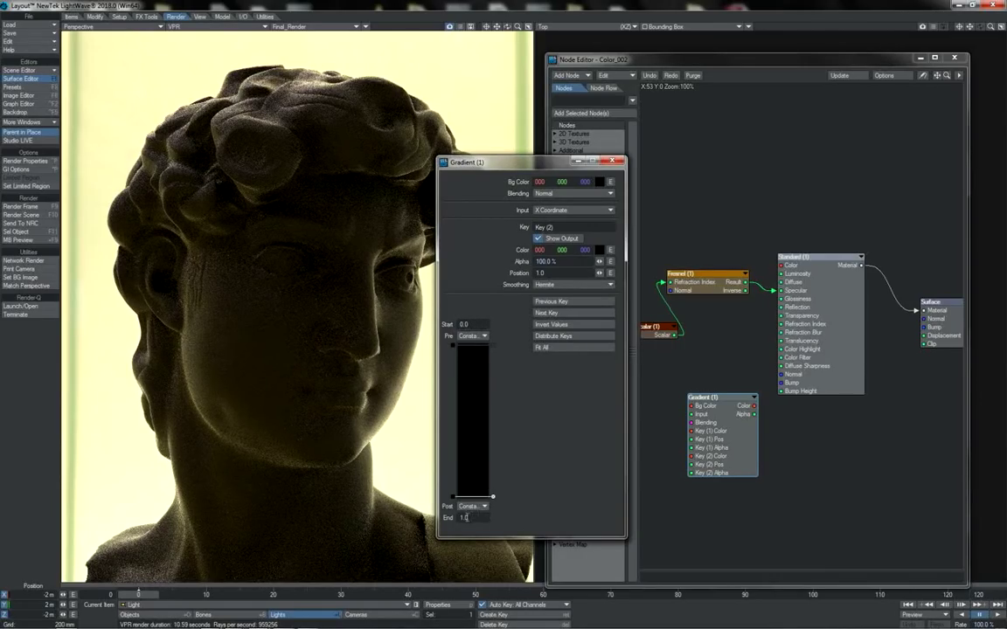
{"action": "left_click_drag", "start_coordinate": [745, 290], "coordinate": [691, 473]}
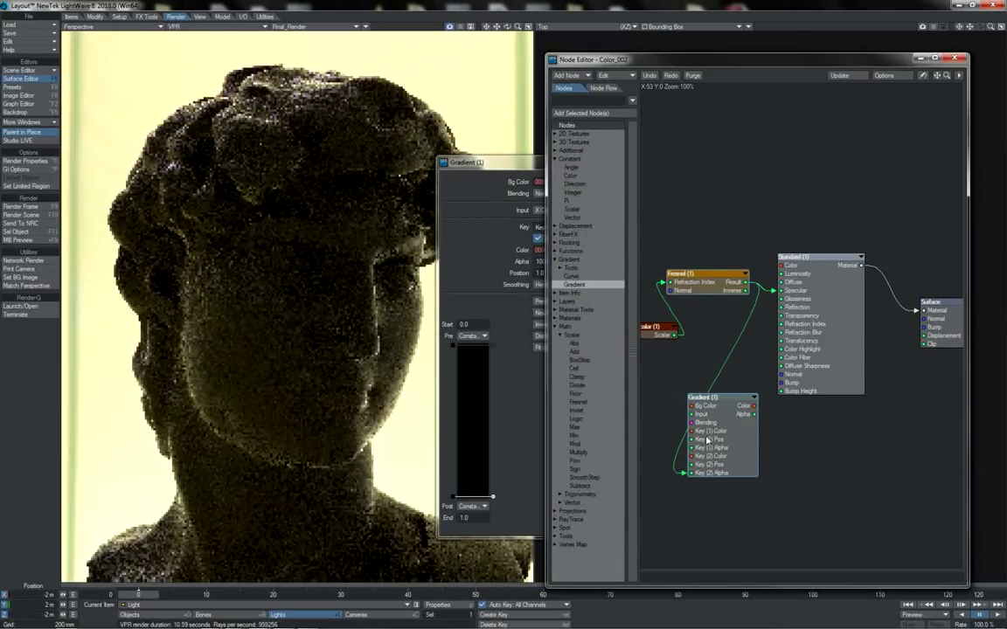
{"action": "left_click", "coordinate": [456, 305]}
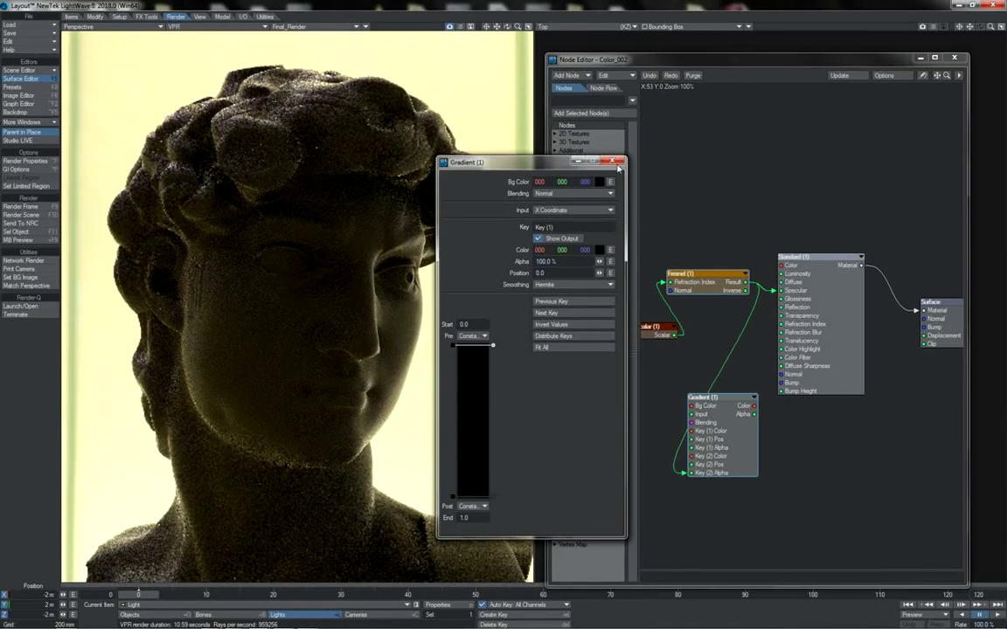
{"action": "left_click", "coordinate": [618, 164]}
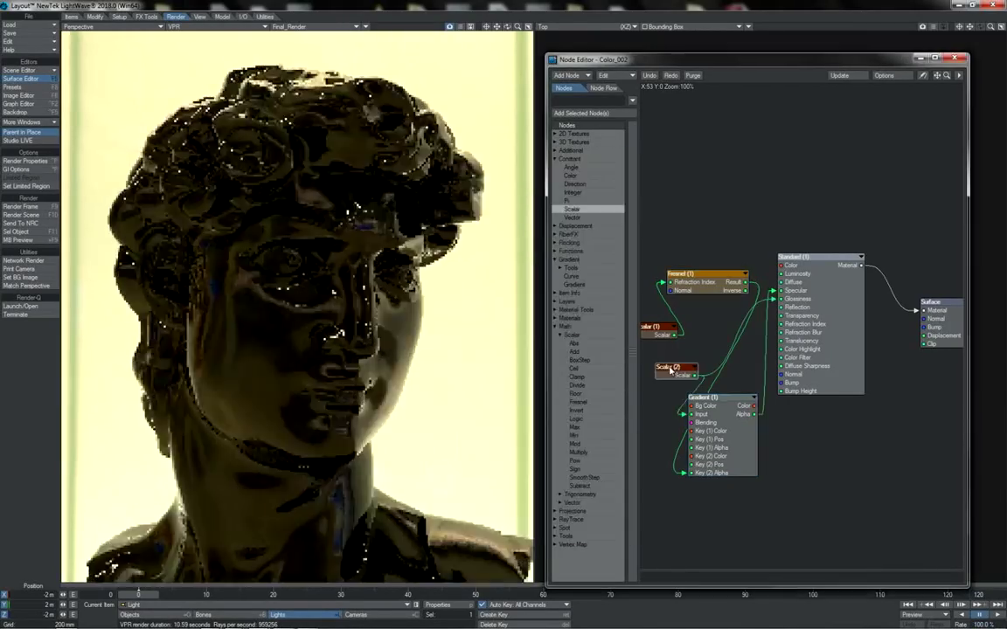
Position the second Scalar node, which drives Glossiness and the gradient's Input, and set its value to 0.5.
{"action": "mouse_move", "coordinate": [651, 358]}
{"action": "left_mouse_down"}
{"action": "mouse_move", "coordinate": [664, 371]}
{"action": "mouse_move", "coordinate": [662, 358]}
{"action": "left_mouse_up"}
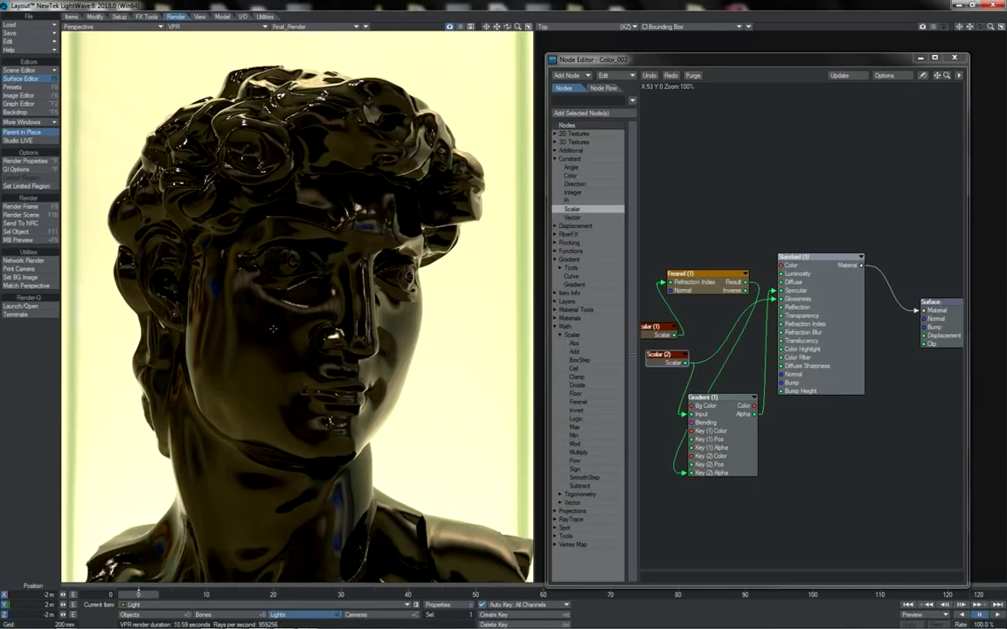
{"action": "double_click", "coordinate": [664, 355]}
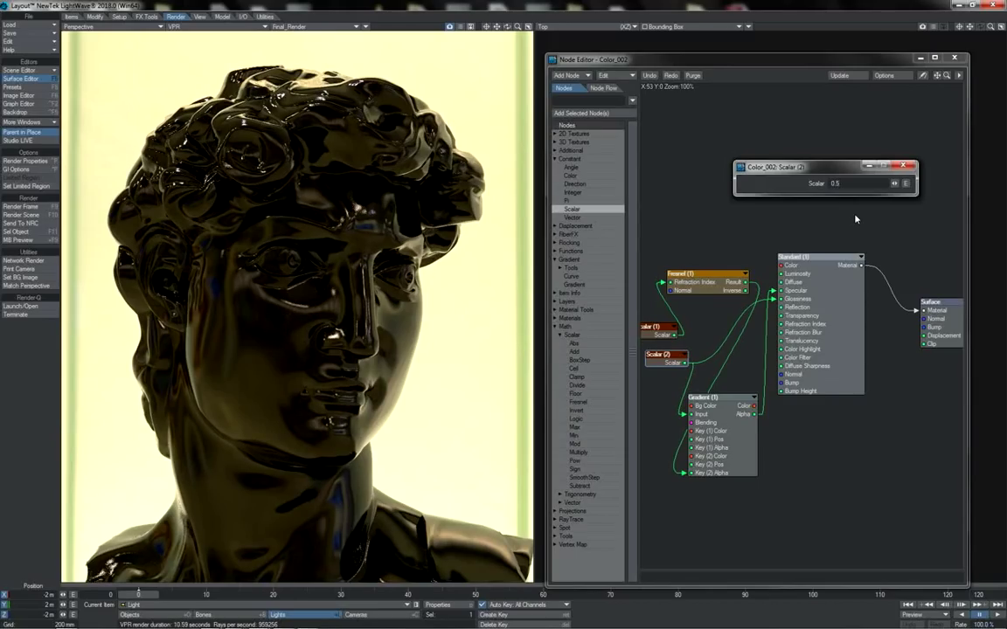
{"action": "type", "text": "0.5"}
{"action": "key", "text": "Return"}
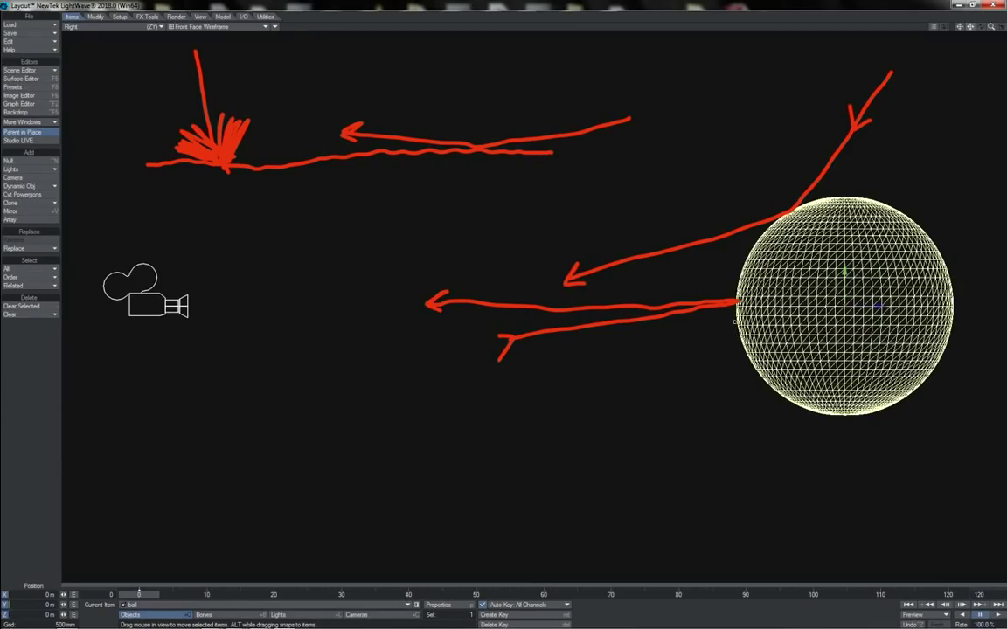
{"action": "left_click_drag", "start_coordinate": [736, 318], "coordinate": [748, 368]}
{"action": "mouse_move", "coordinate": [756, 383]}
{"action": "left_mouse_down"}
{"action": "mouse_move", "coordinate": [704, 353]}
{"action": "mouse_move", "coordinate": [515, 357]}
{"action": "left_mouse_up"}
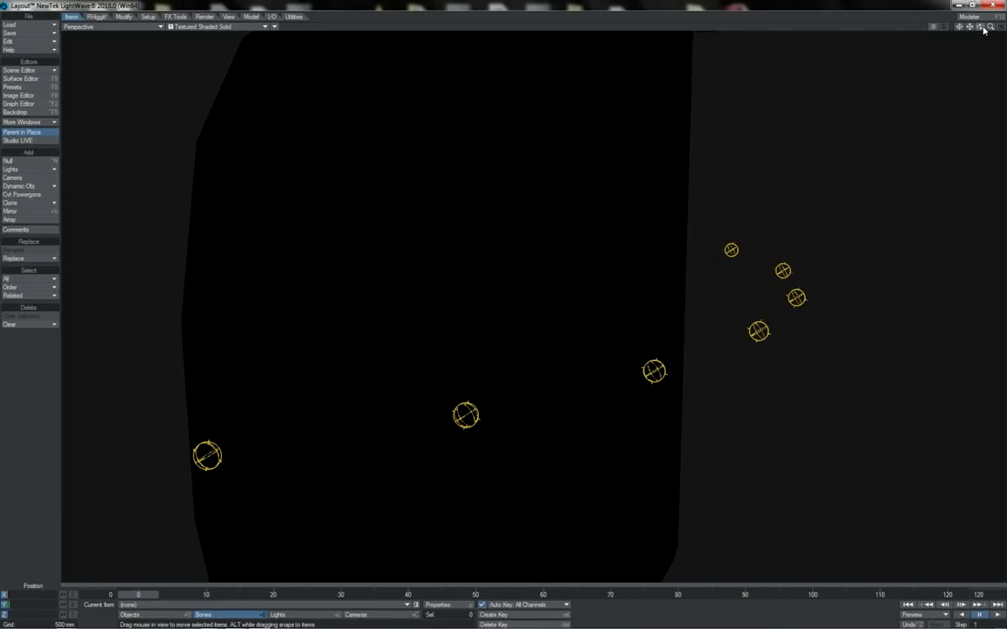
Switch the curved wall's Default surface to the Principled BSDF material.
{"action": "left_click_drag", "start_coordinate": [980, 28], "coordinate": [983, 170]}
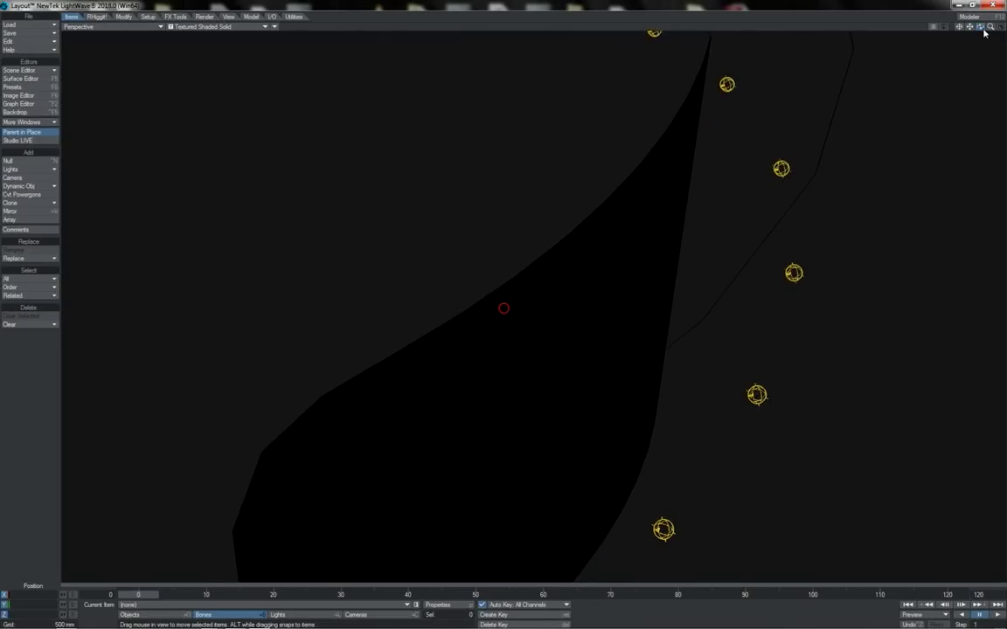
{"action": "left_click_drag", "start_coordinate": [990, 27], "coordinate": [935, 31]}
{"action": "left_click_drag", "start_coordinate": [524, 380], "coordinate": [598, 398], "text": "alt"}
{"action": "left_click_drag", "start_coordinate": [979, 27], "coordinate": [918, 21]}
{"action": "left_click_drag", "start_coordinate": [647, 406], "coordinate": [669, 411], "text": "alt"}
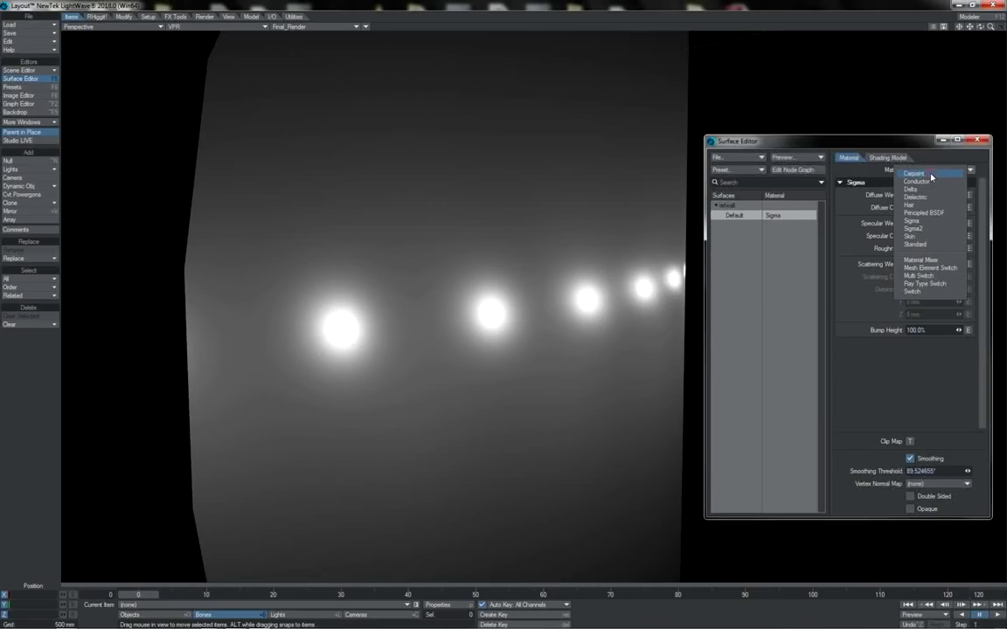
{"action": "left_click", "coordinate": [932, 183]}
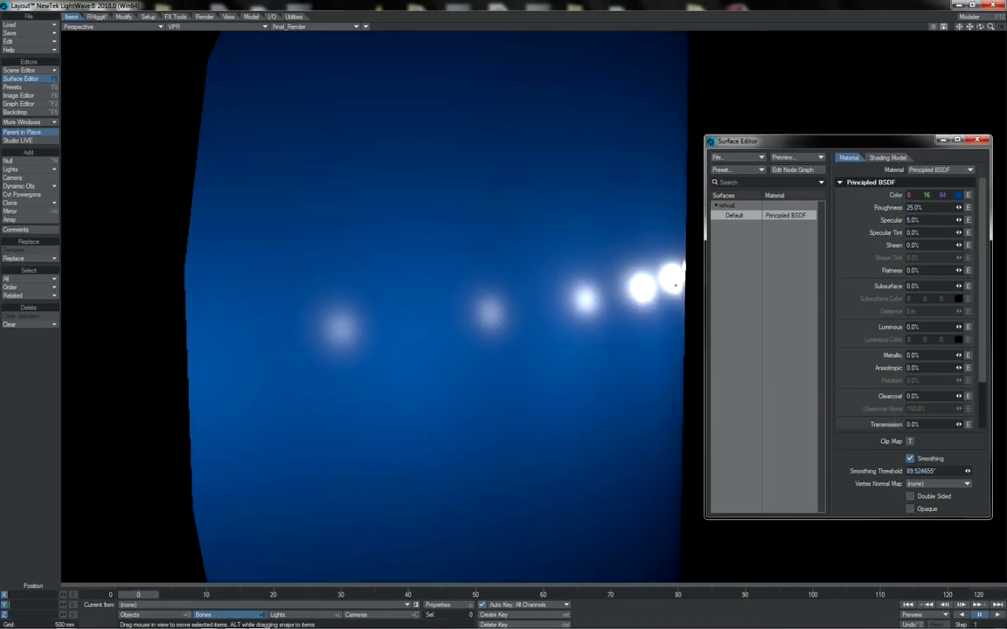
Examine the row of light reflections on the blue wall from different viewing angles, and close the Surface Editor.
{"action": "left_click_drag", "start_coordinate": [662, 297], "coordinate": [503, 308], "text": "alt"}
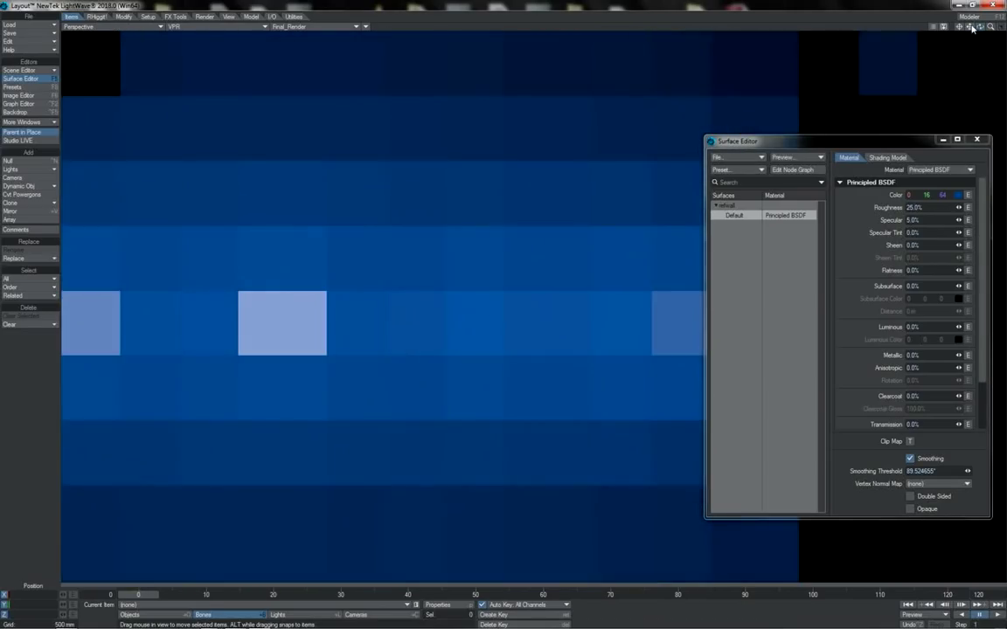
{"action": "left_click", "coordinate": [970, 27]}
{"action": "left_click_drag", "start_coordinate": [971, 28], "coordinate": [998, 105]}
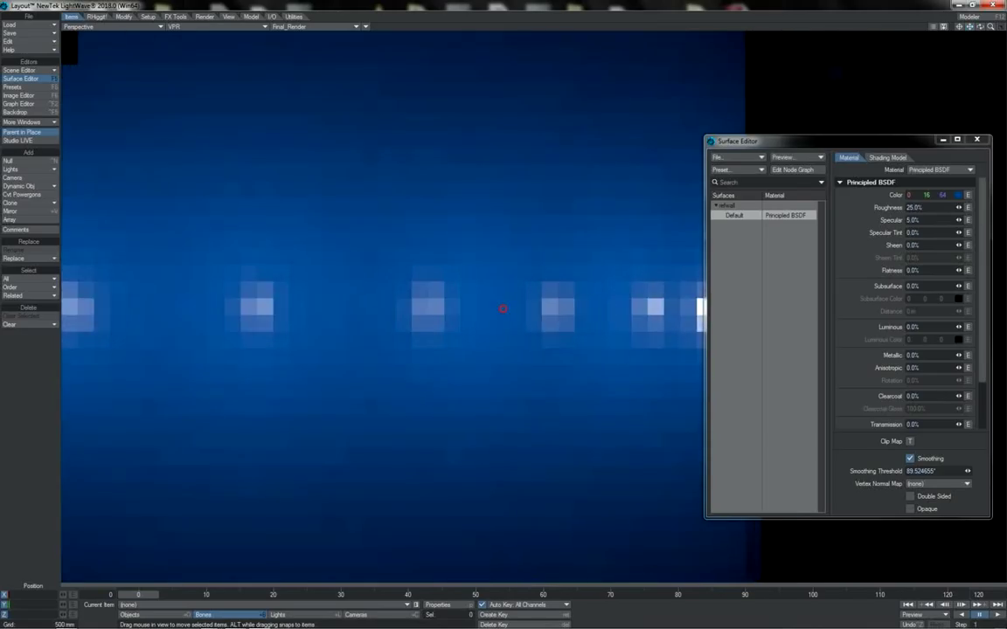
{"action": "left_click", "coordinate": [978, 140]}
{"action": "left_click", "coordinate": [977, 140]}
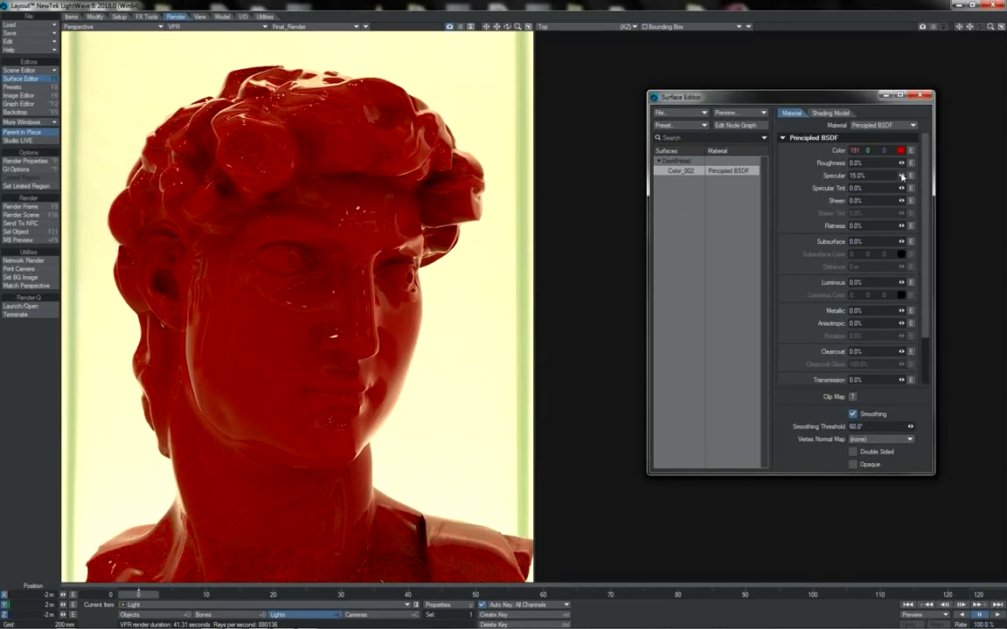
Reduce Specular to 0.6% on the David head's Principled BSDF surface and try Specular Tint values such as 37.6%.
{"action": "left_click_drag", "start_coordinate": [902, 175], "coordinate": [772, 158]}
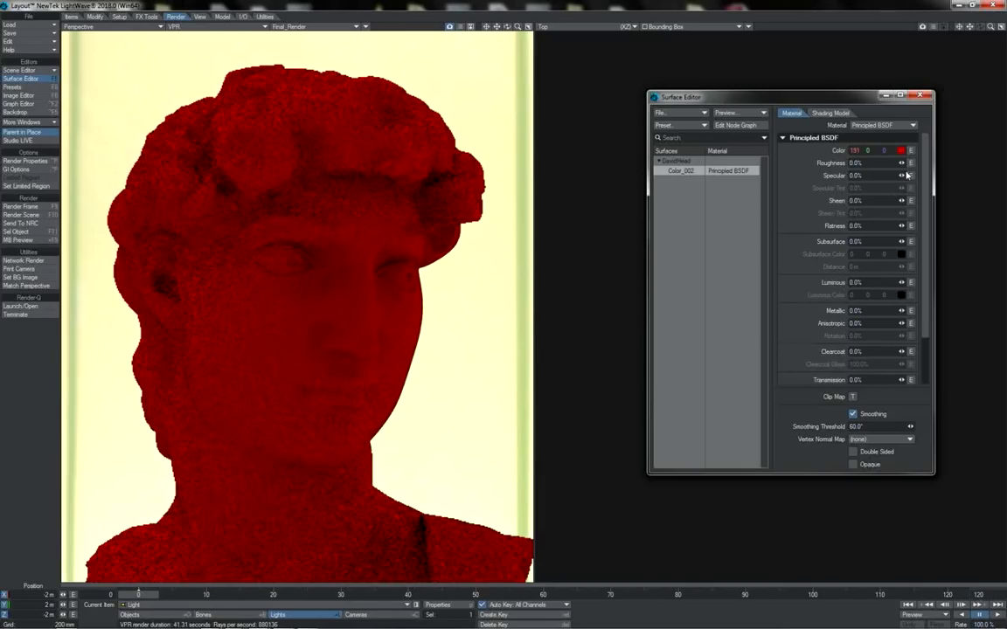
{"action": "left_click_drag", "start_coordinate": [904, 175], "coordinate": [905, 175]}
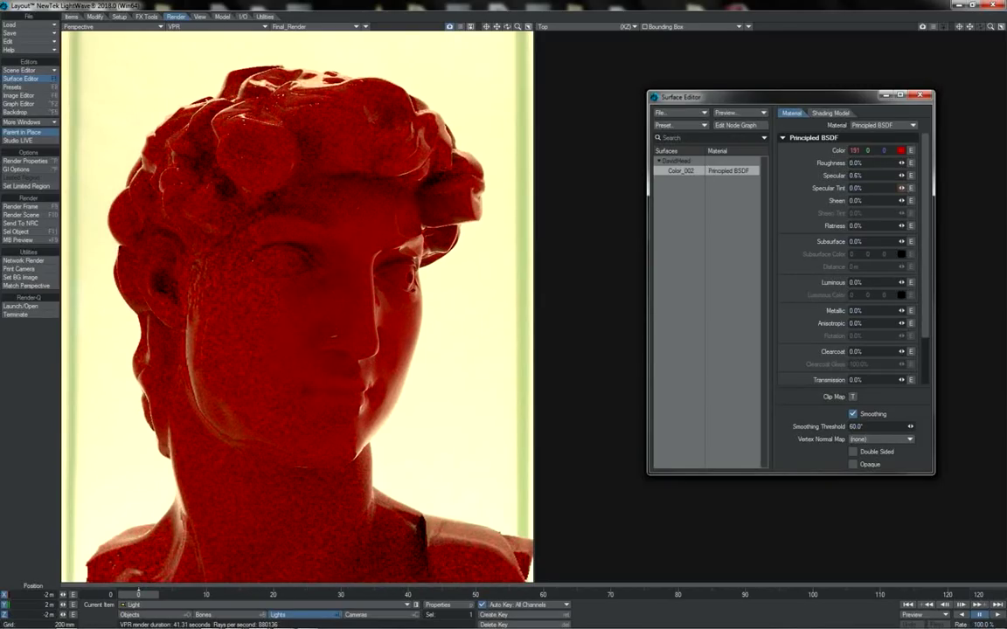
{"action": "left_click_drag", "start_coordinate": [901, 188], "coordinate": [923, 188]}
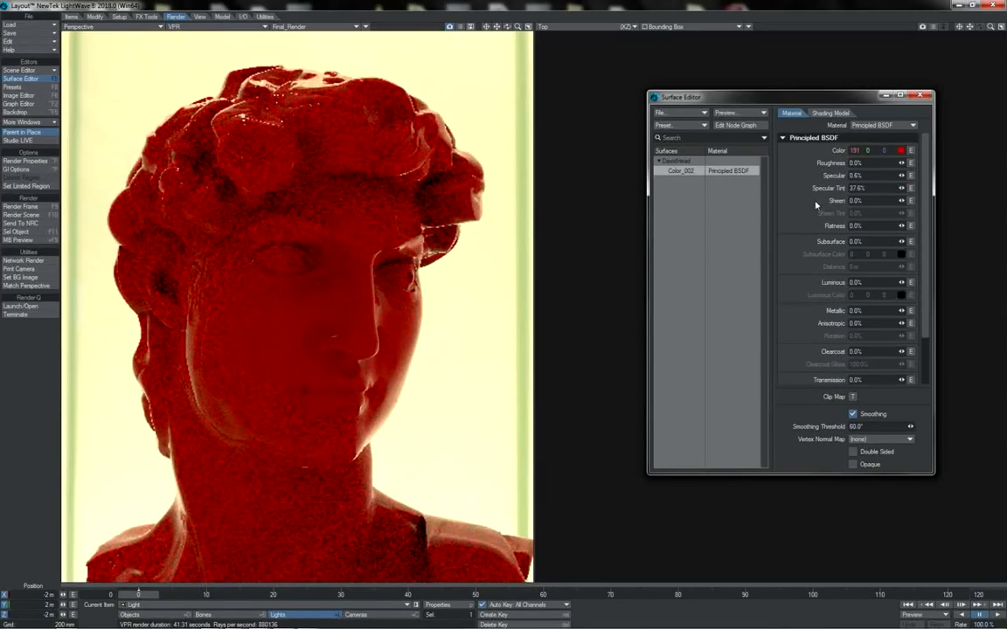
{"action": "left_click_drag", "start_coordinate": [901, 188], "coordinate": [922, 188]}
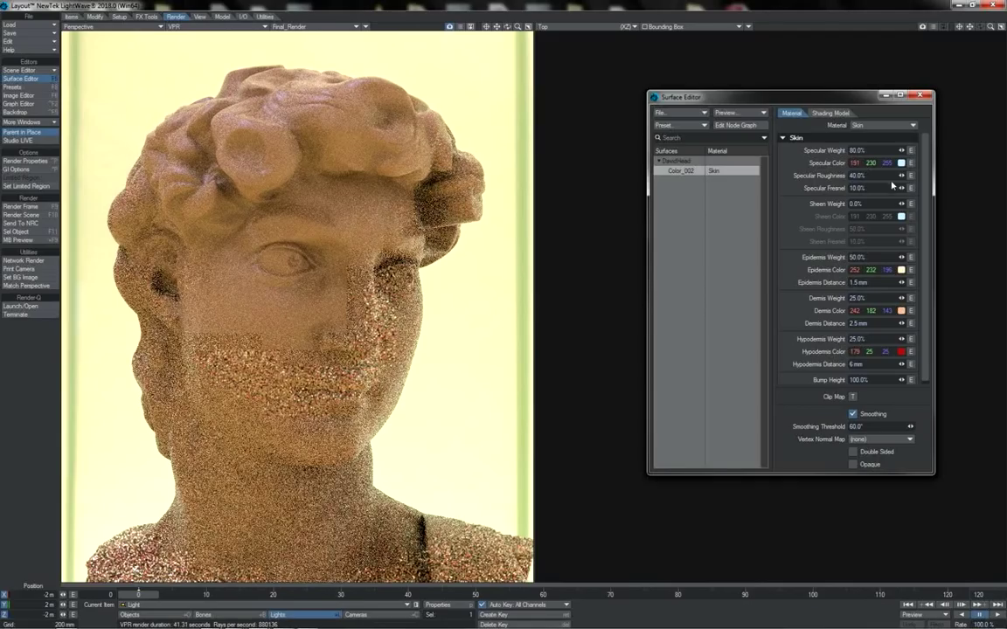
Set Specular Fresnel to 66.3% on the David head's Skin material.
{"action": "mouse_move", "coordinate": [901, 188]}
{"action": "left_mouse_down"}
{"action": "mouse_move", "coordinate": [941, 188]}
{"action": "mouse_move", "coordinate": [909, 188]}
{"action": "left_mouse_up"}
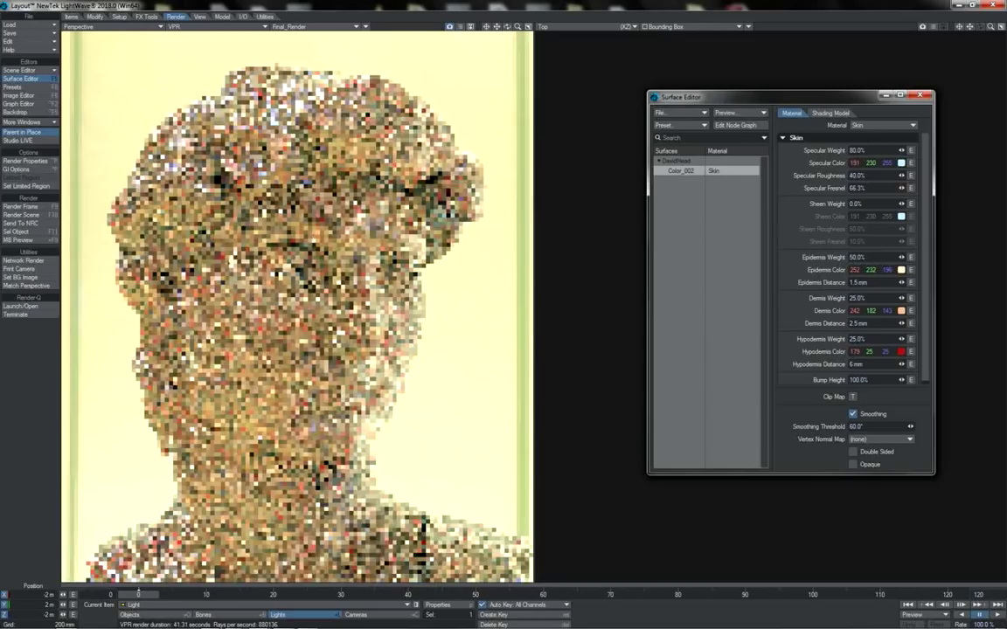